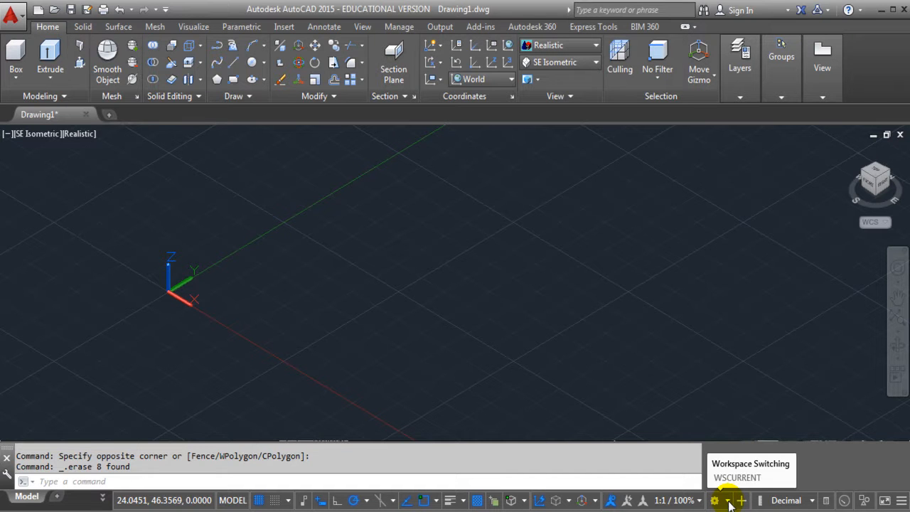
# Check that 3D Modeling is the active workspace.
pyautogui.click(727, 501)
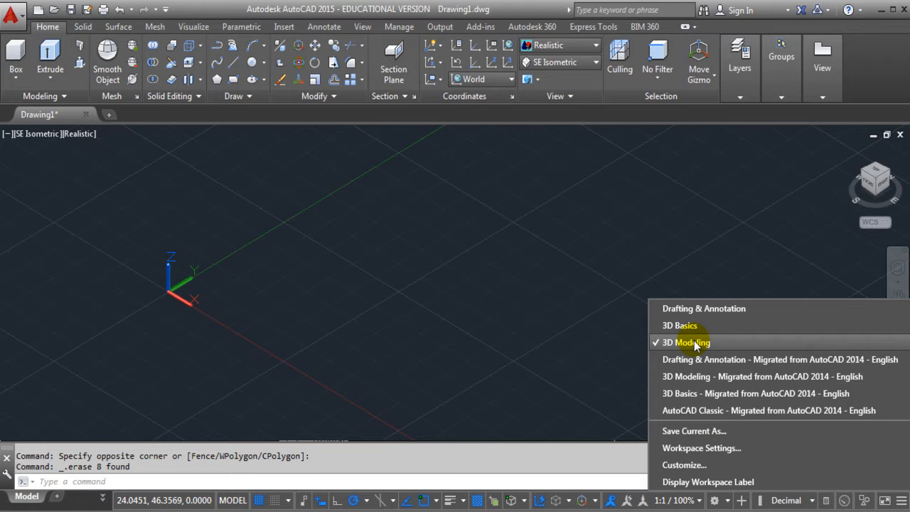
pyautogui.click(597, 339)
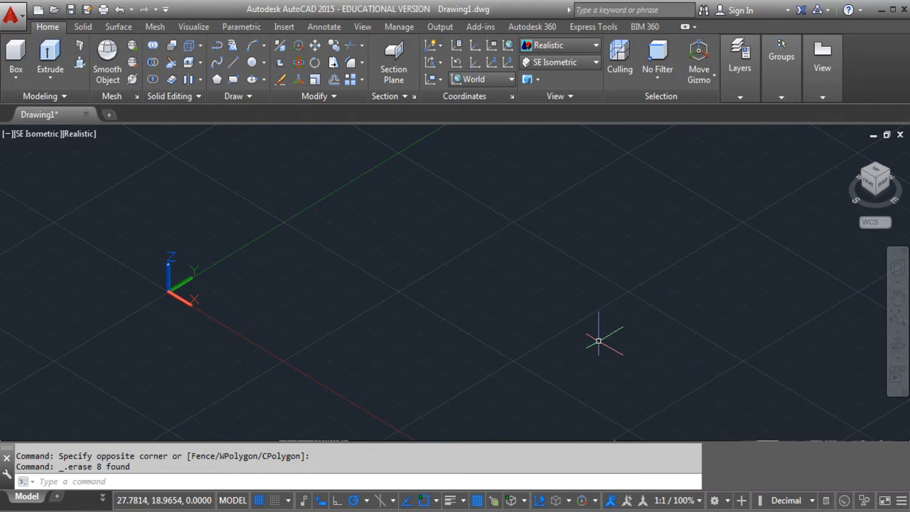
# Review the length type options in the drawing units settings, keeping Decimal as the type.
pyautogui.click(7, 19)
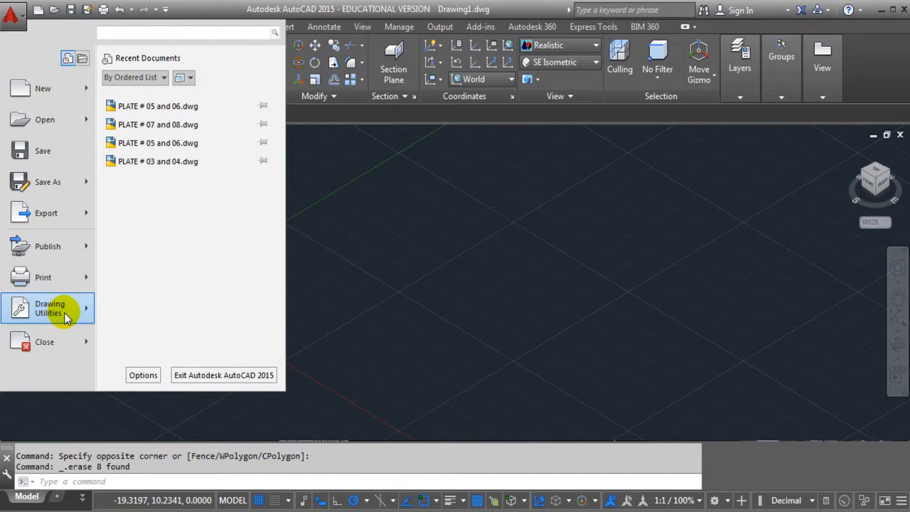
pyautogui.moveTo(64, 316)
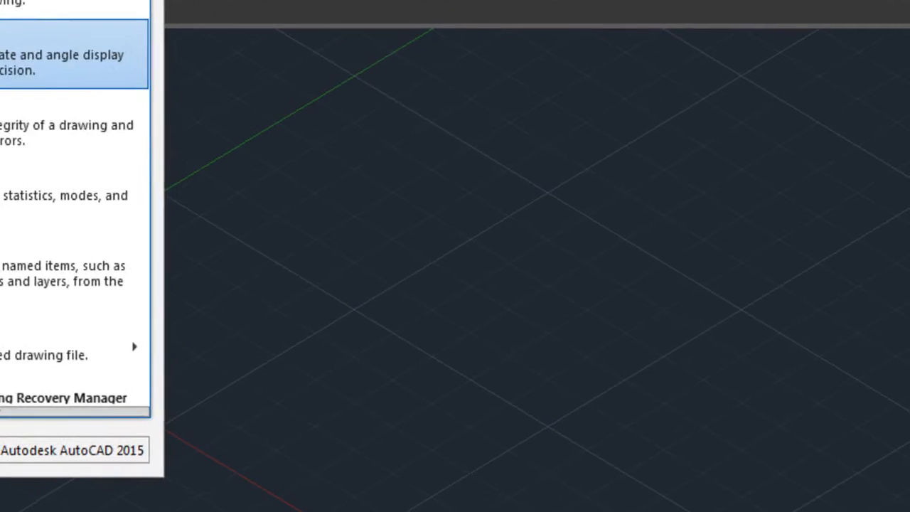
pyautogui.click(14, 57)
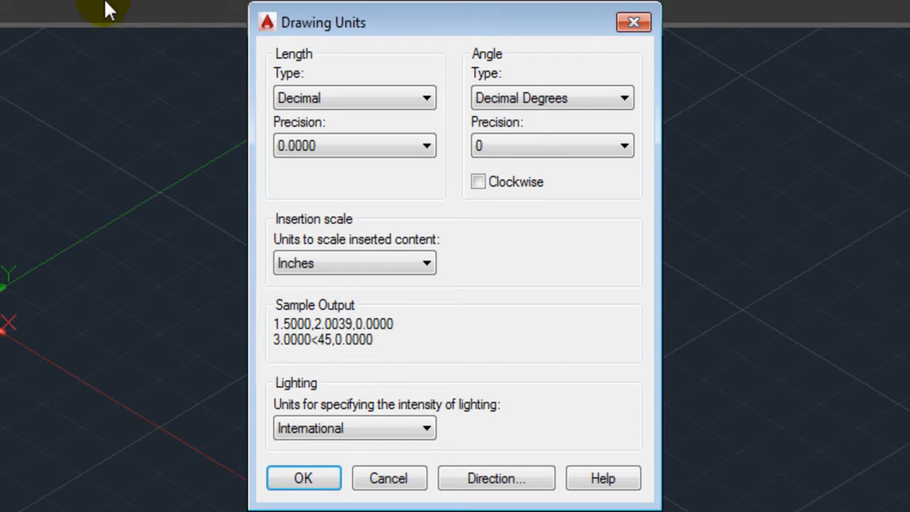
pyautogui.click(287, 98)
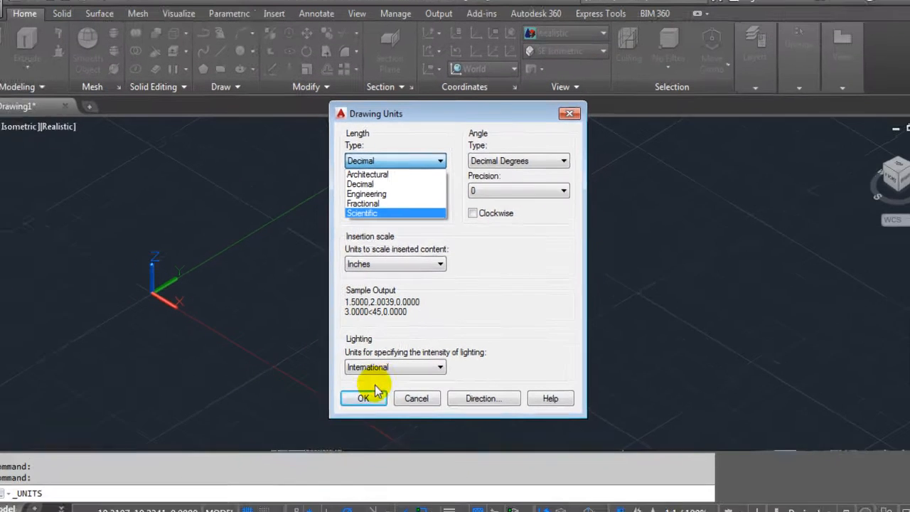
pyautogui.click(318, 461)
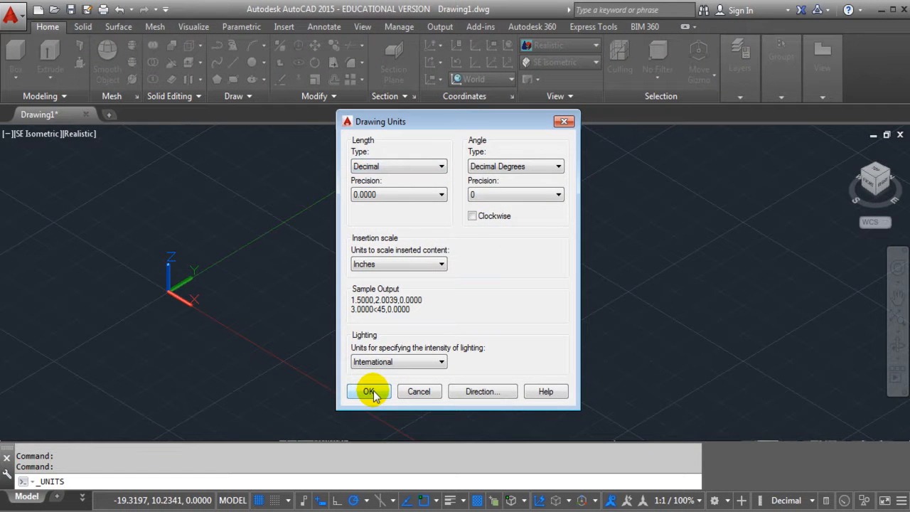
pyautogui.click(370, 391)
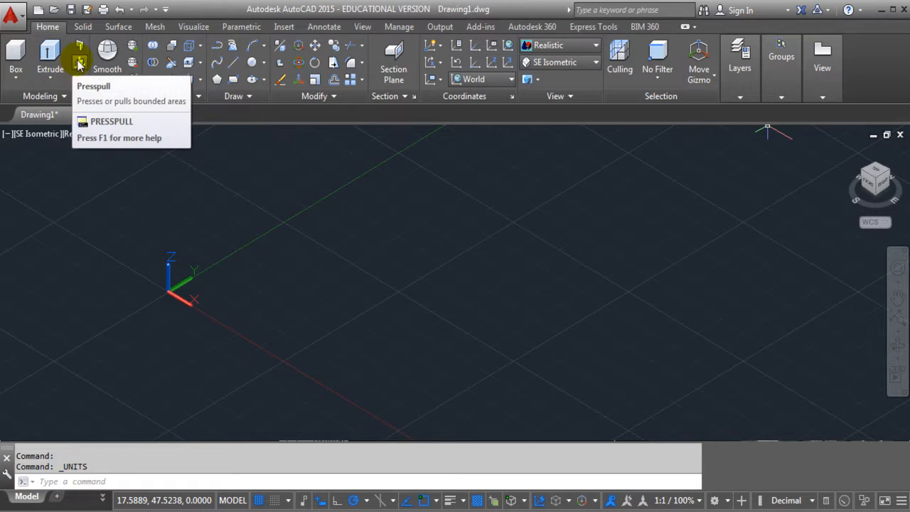
# Set the visual style of the viewport to 2D Wireframe.
pyautogui.click(198, 47)
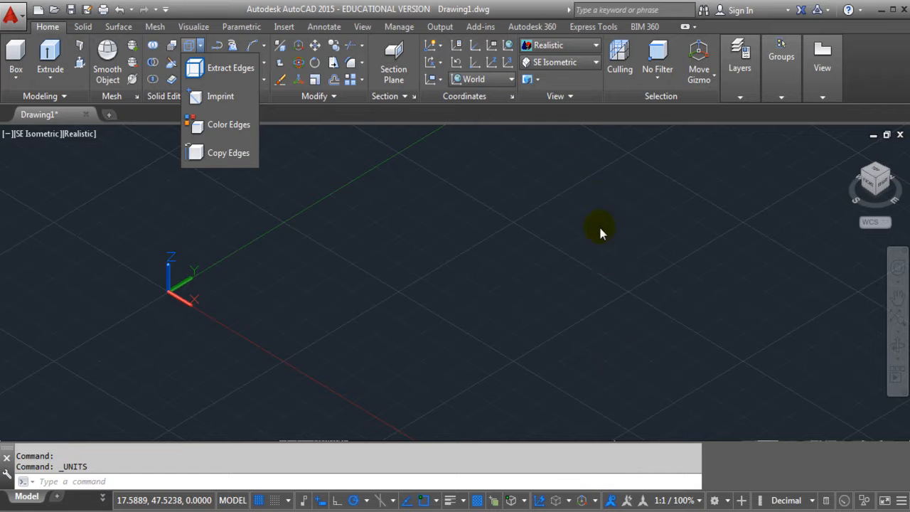
pyautogui.click(595, 44)
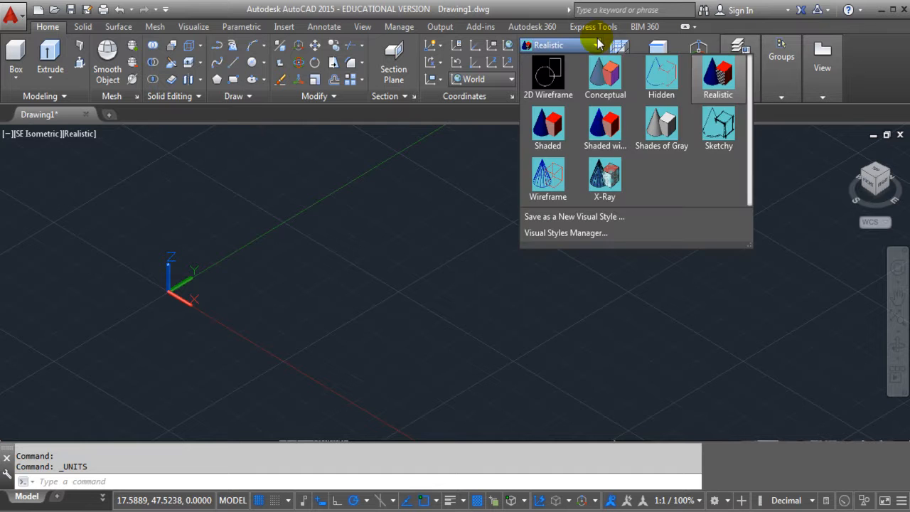
pyautogui.click(548, 70)
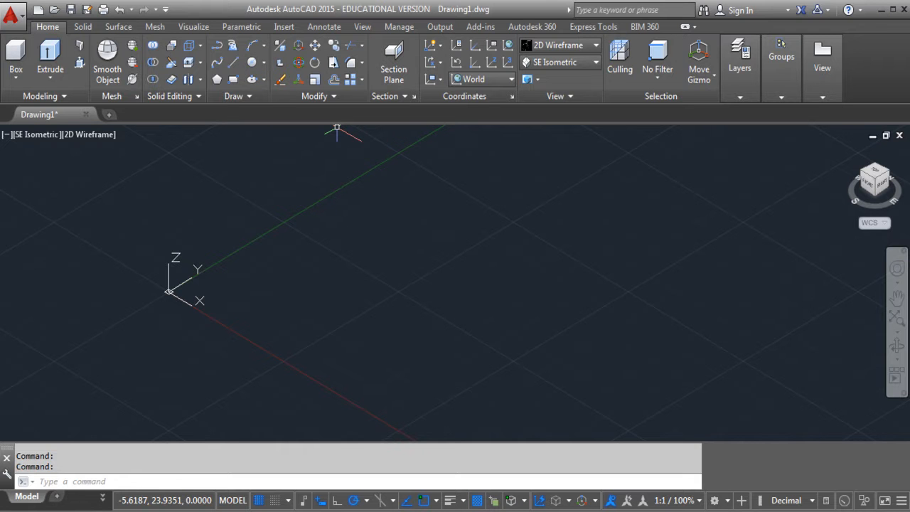
# Switch to Chrome to examine the Problem 1-13 drawing in the Set 1 PDF, and return to AutoCAD.
pyautogui.click(115, 469)
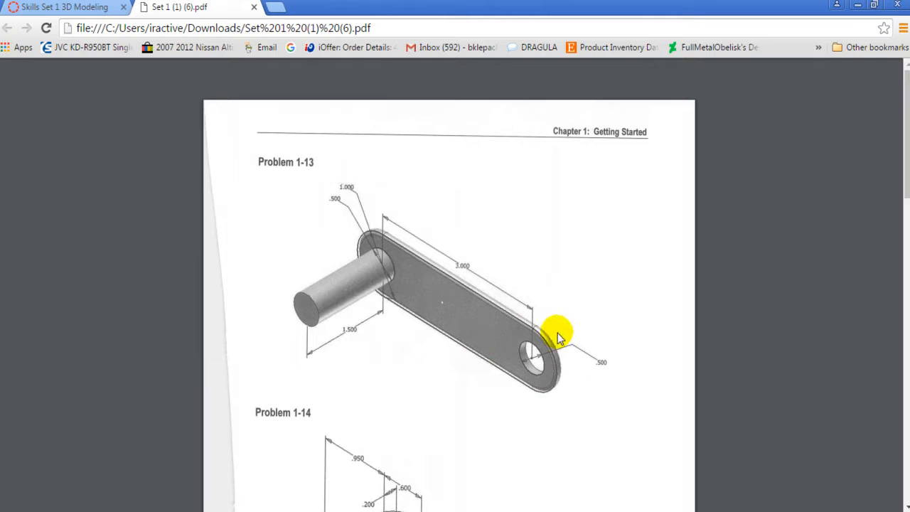
pyautogui.click(858, 6)
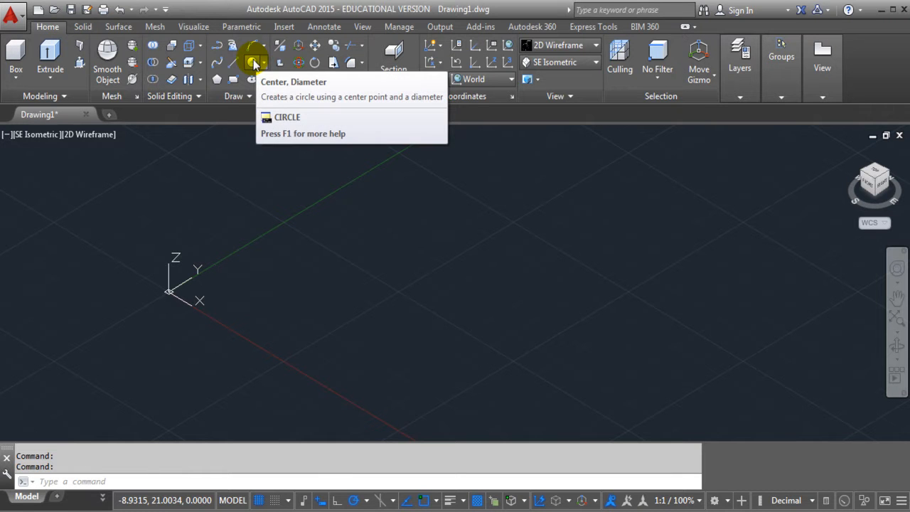
# Apply the SE Isometric view and select the World coordinate system.
pyautogui.click(584, 63)
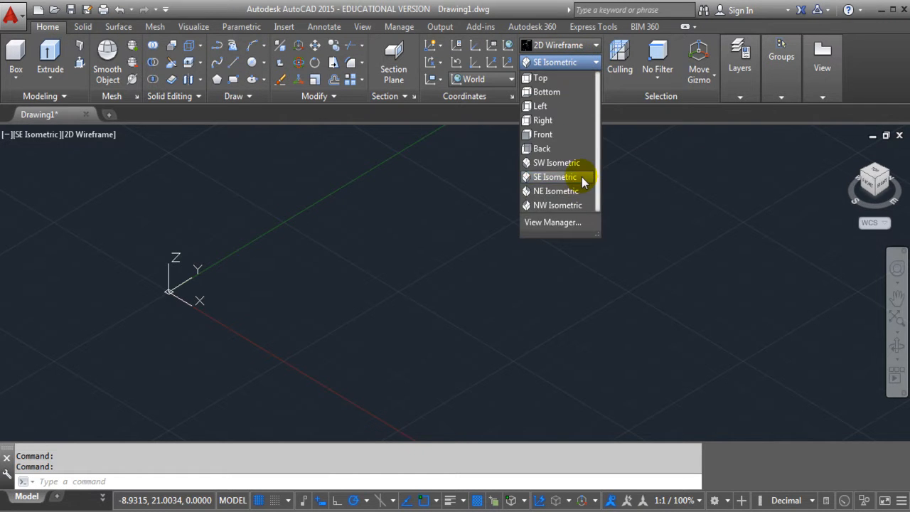
pyautogui.click(581, 177)
pyautogui.click(487, 78)
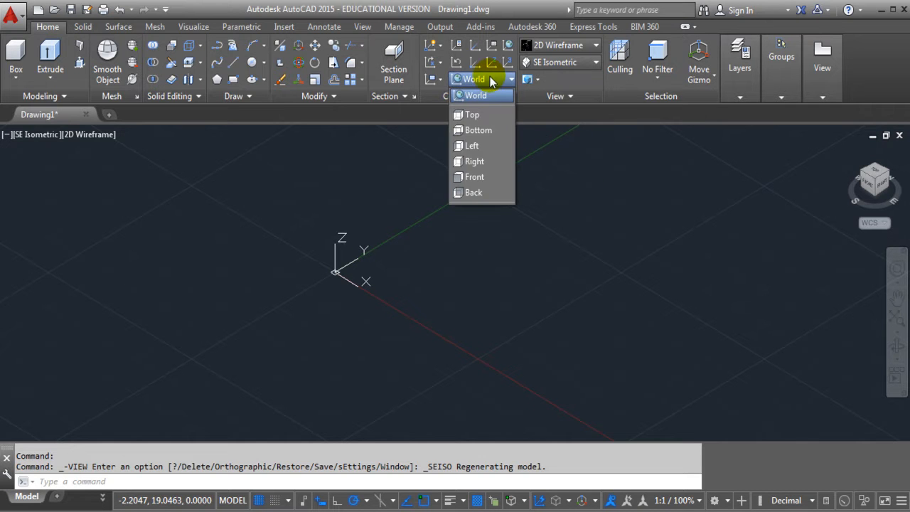
pyautogui.click(481, 95)
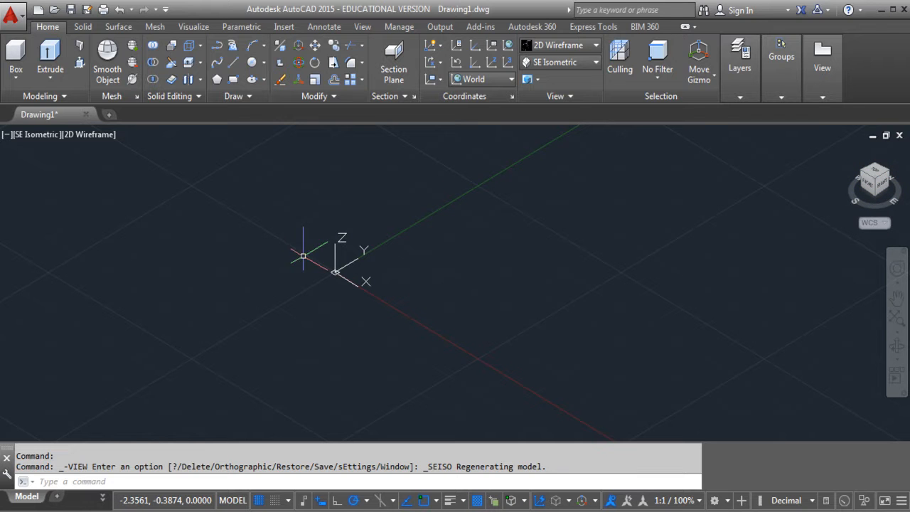
# Draw a center-diameter circle about 3.48 in diameter in the empty area away from the origin.
pyautogui.click(253, 62)
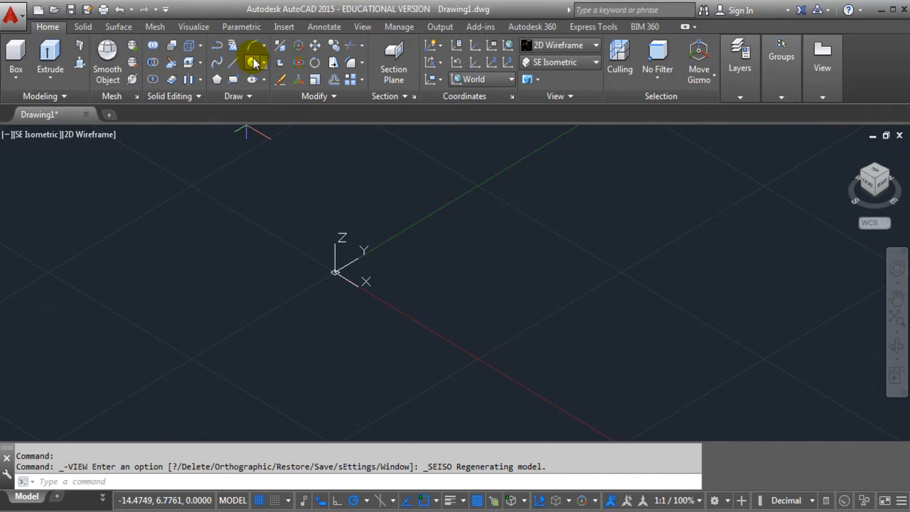
pyautogui.click(263, 63)
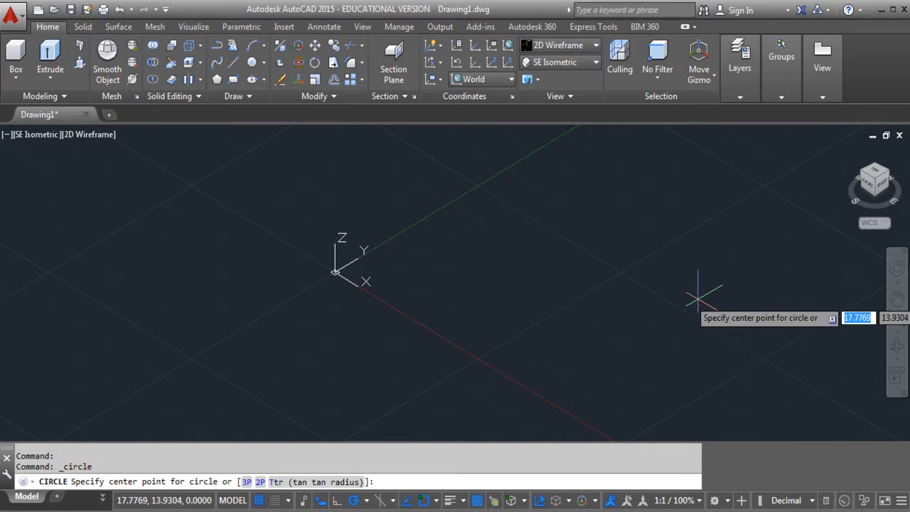
pyautogui.click(665, 311)
pyautogui.click(699, 335)
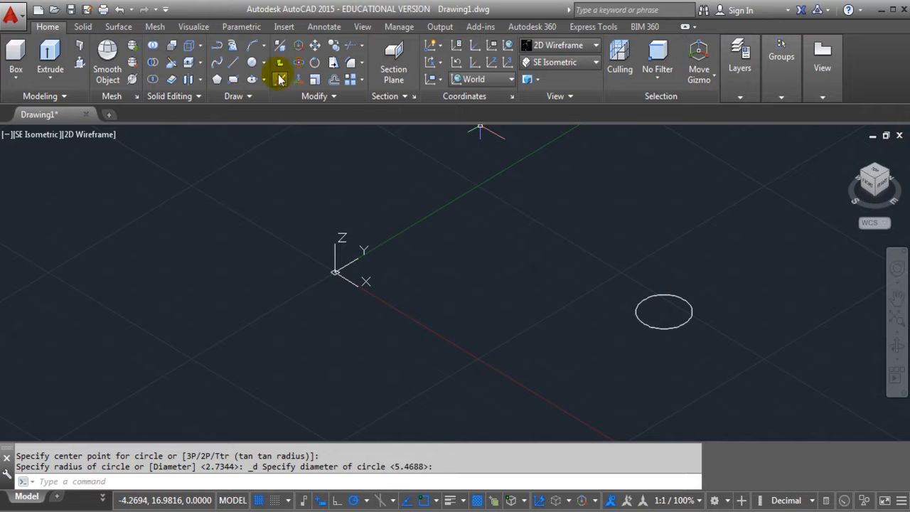
# Draw a larger circle concentric with the first one using center and diameter.
pyautogui.click(252, 64)
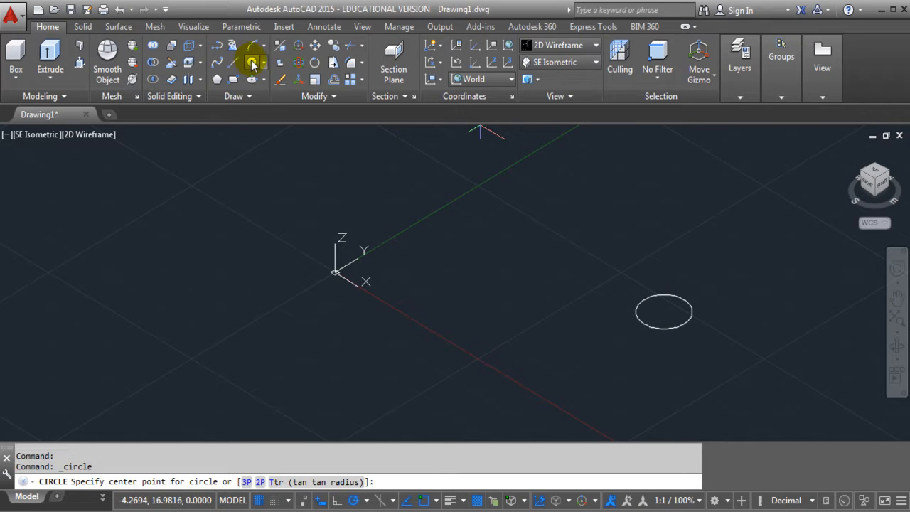
pyautogui.click(664, 311)
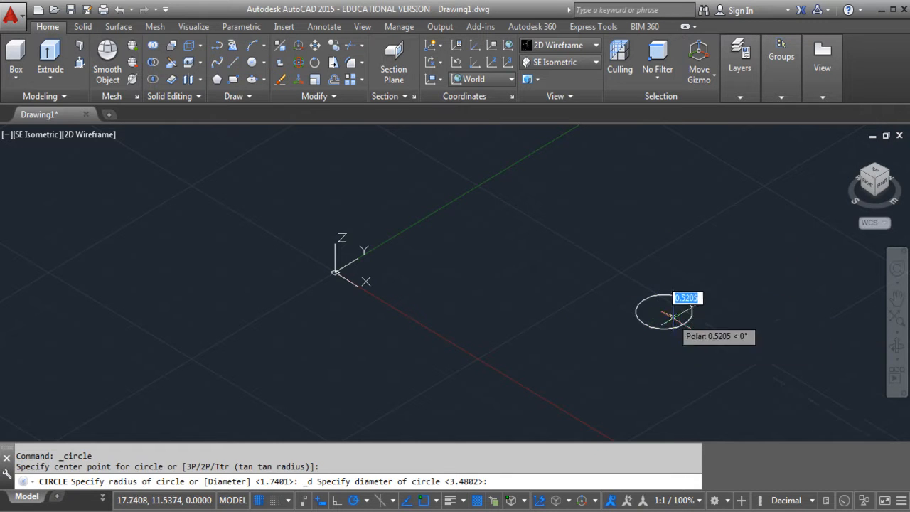
pyautogui.click(701, 365)
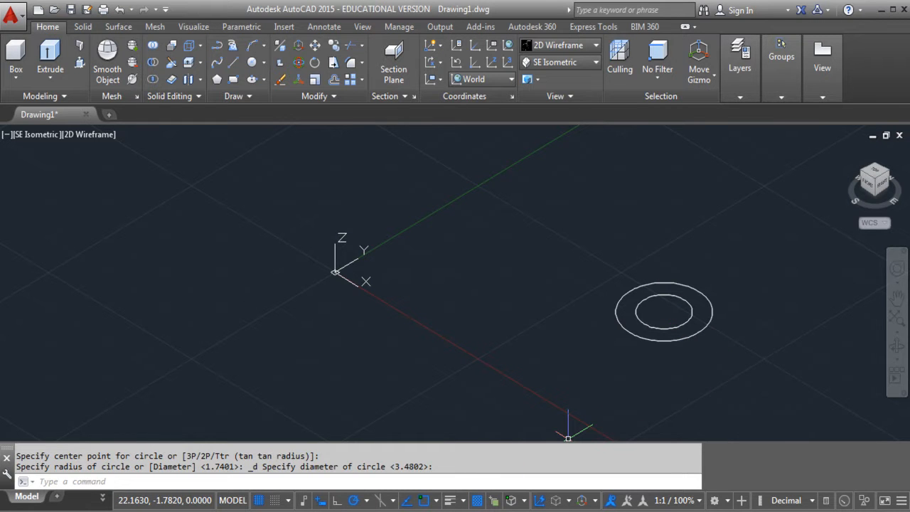
# Switch to the Set 1 PDF in Chrome to study Problem 1-13's circle and center-distance dimensions, and return to AutoCAD.
pyautogui.click(136, 511)
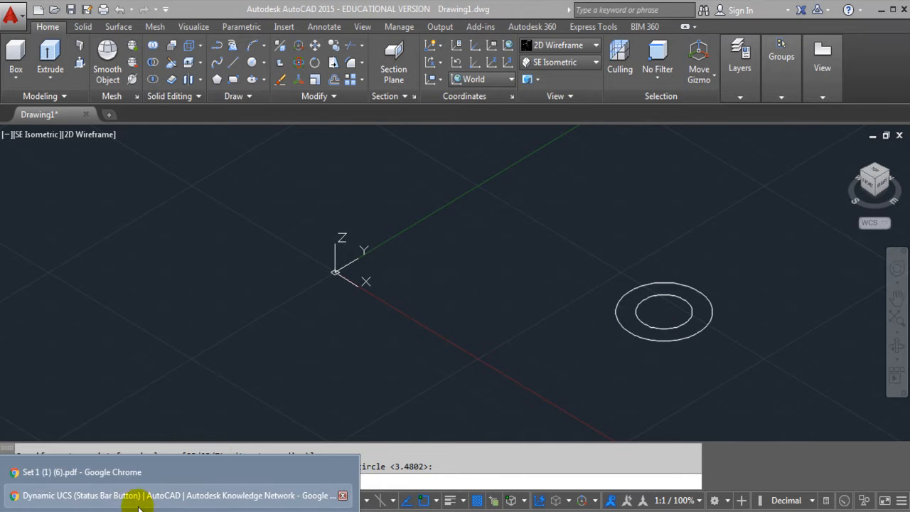
pyautogui.click(144, 472)
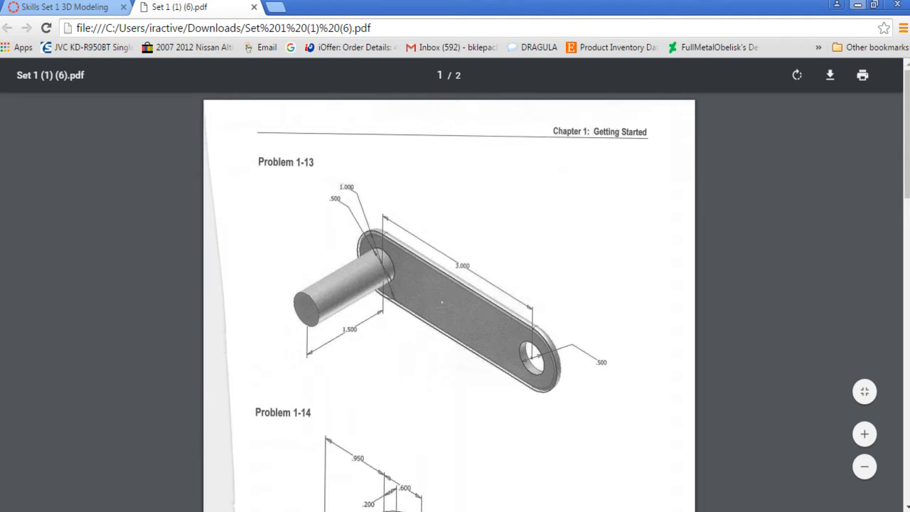
pyautogui.click(857, 6)
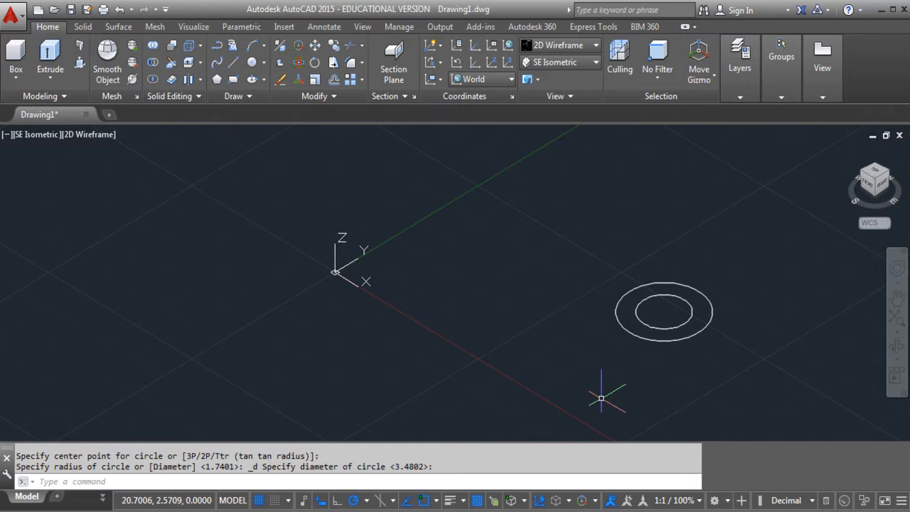
# Copy both concentric circles from their common center to a second location along the negative X direction.
pyautogui.write('copy')
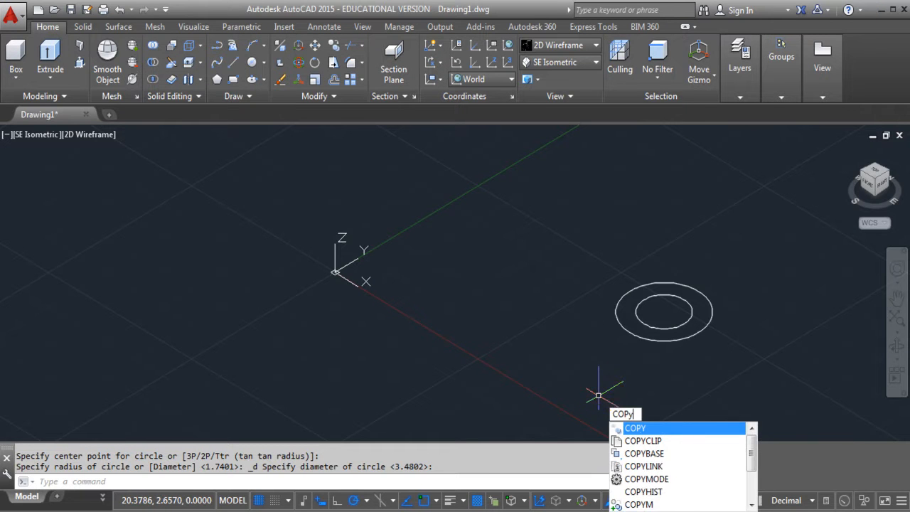
pyautogui.press('Return')
pyautogui.click(713, 259)
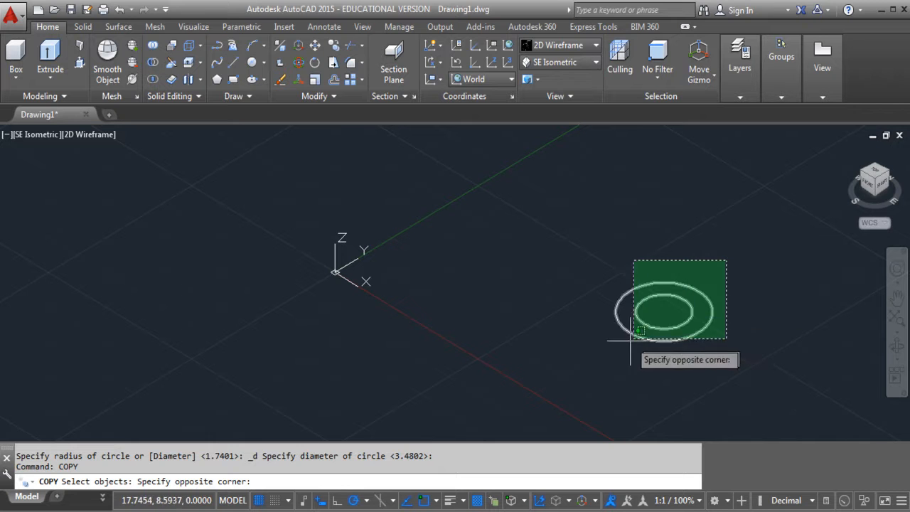
pyautogui.click(584, 363)
pyautogui.press('Return')
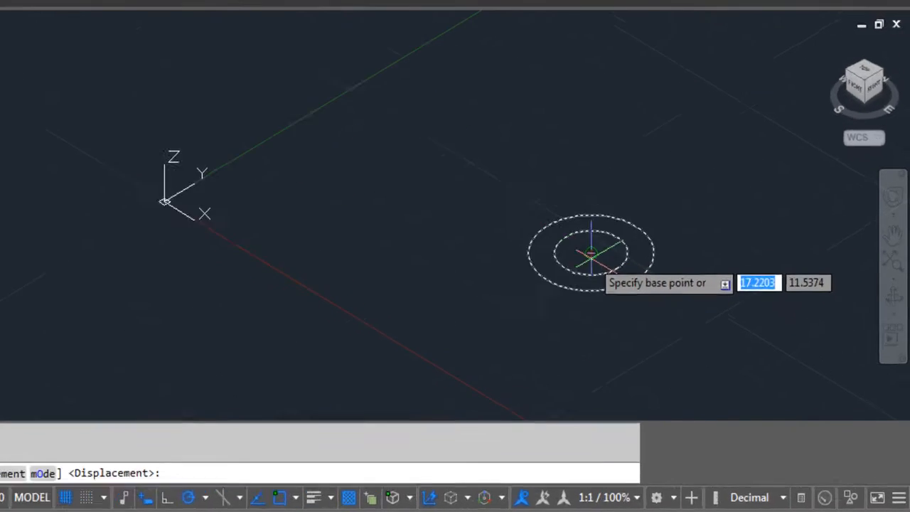
pyautogui.click(590, 254)
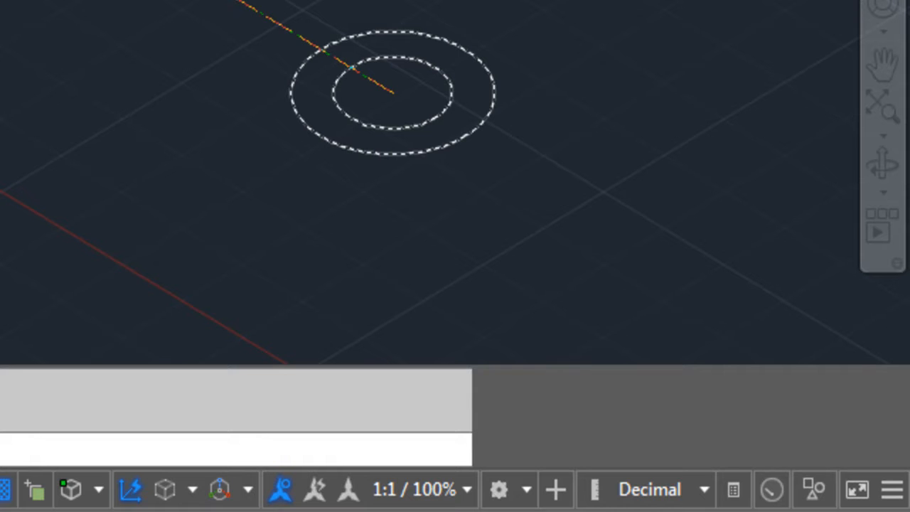
pyautogui.press('Escape')
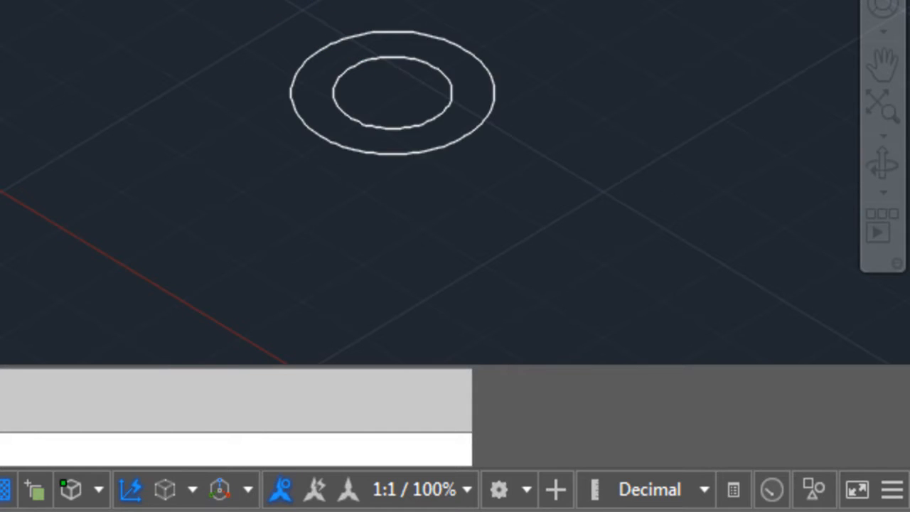
# Review the object snap modes, object snap tracking and polar tracking increment angle in the drafting settings, and accept them.
pyautogui.write('osnap')
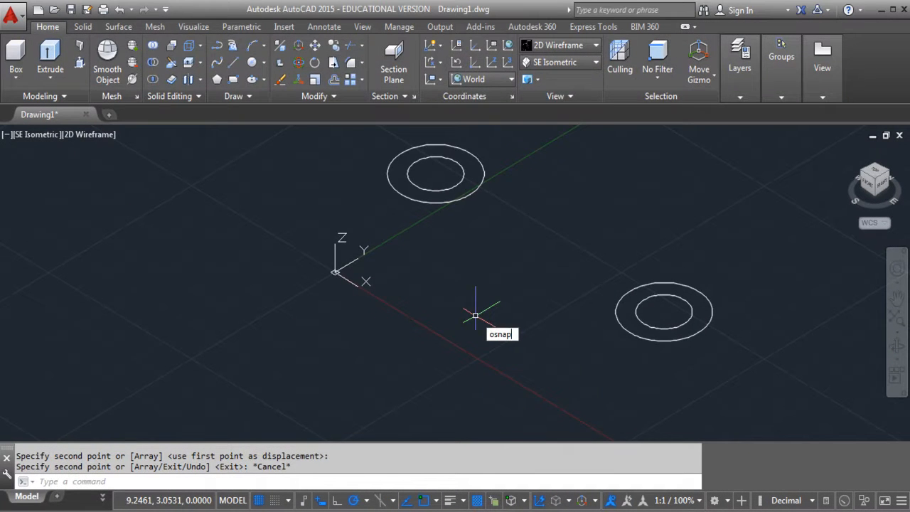
pyautogui.press('Return')
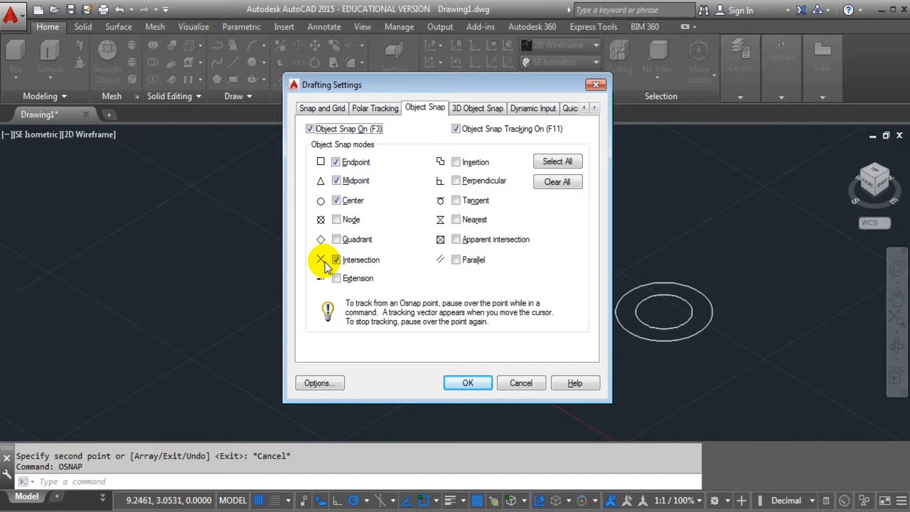
pyautogui.click(456, 130)
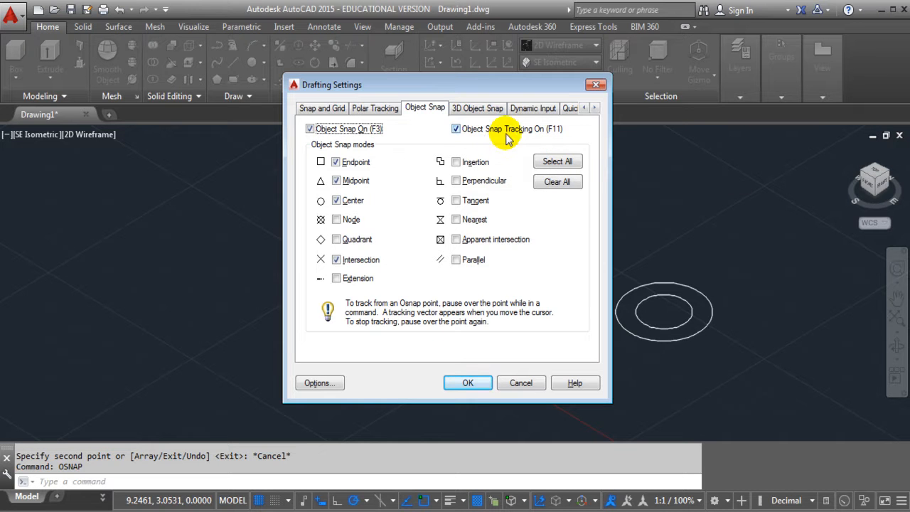
pyautogui.click(370, 111)
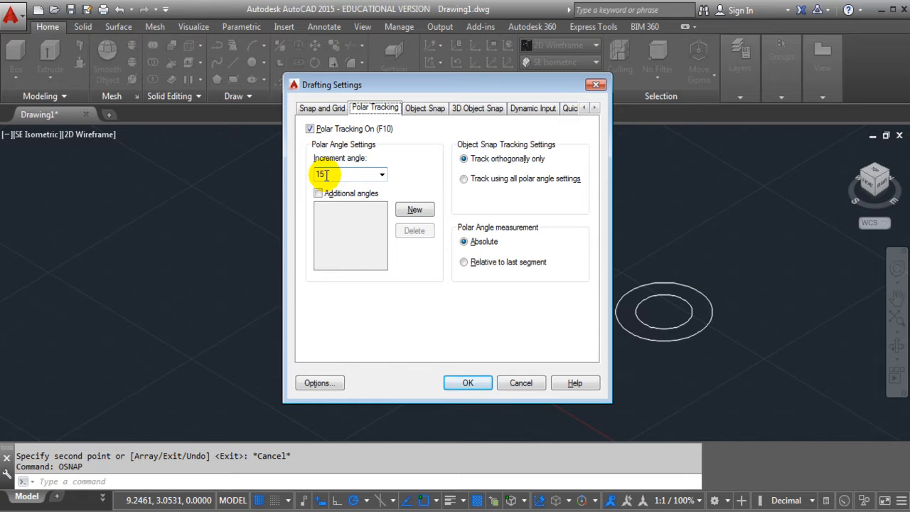
pyautogui.click(382, 174)
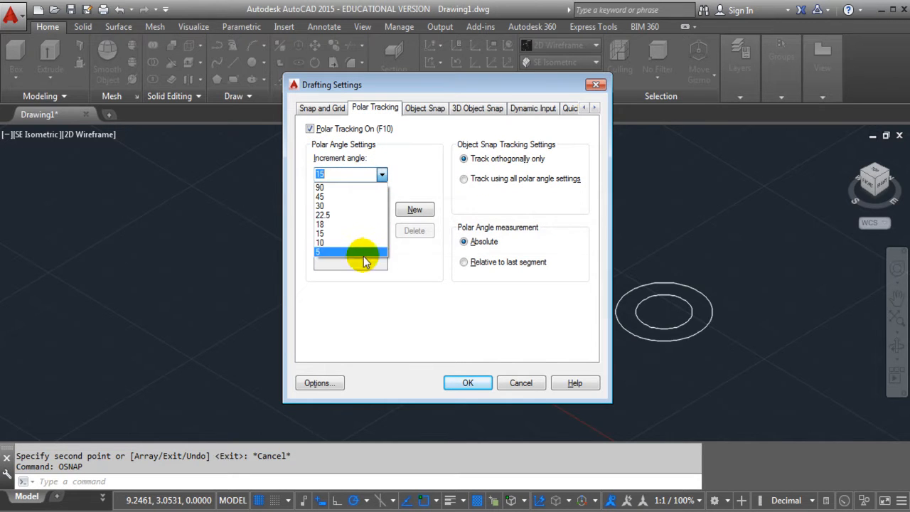
pyautogui.click(369, 177)
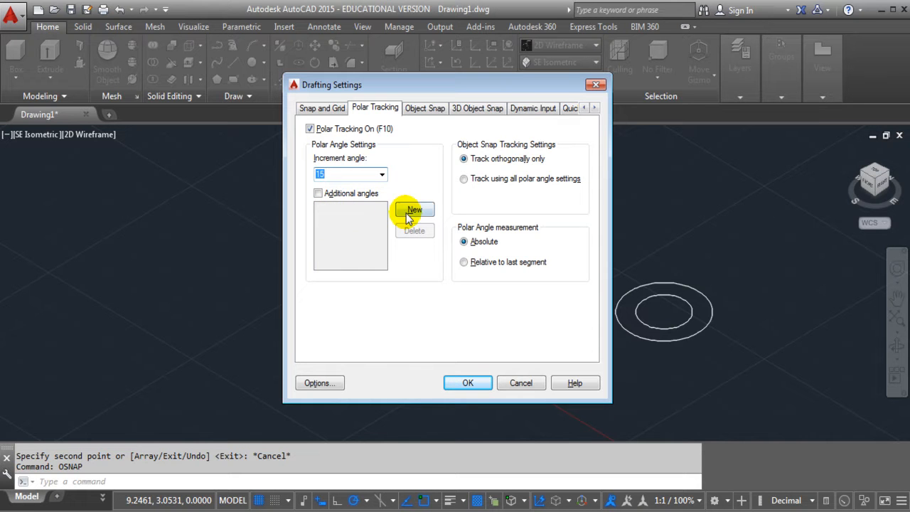
pyautogui.click(469, 382)
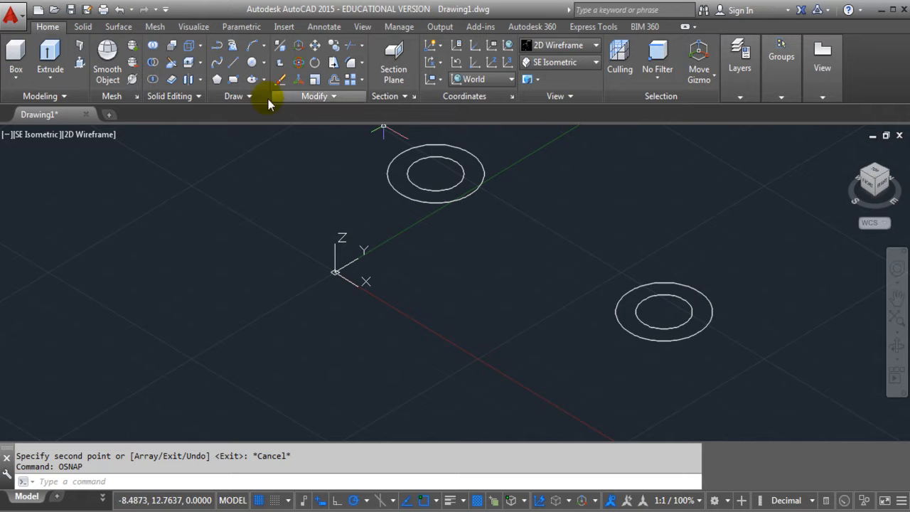
# Draw a line about 12.7 units long from the center of the original concentric circles along the positive Y direction.
pyautogui.click(232, 64)
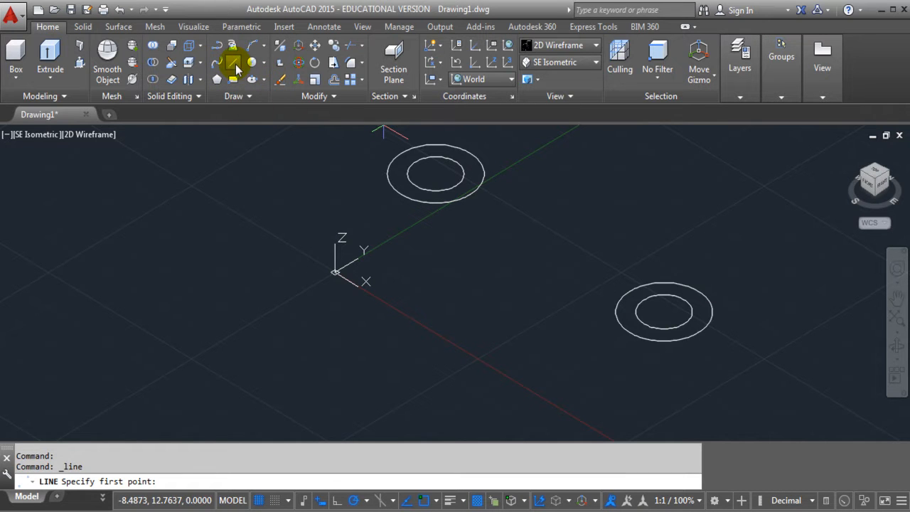
pyautogui.click(235, 64)
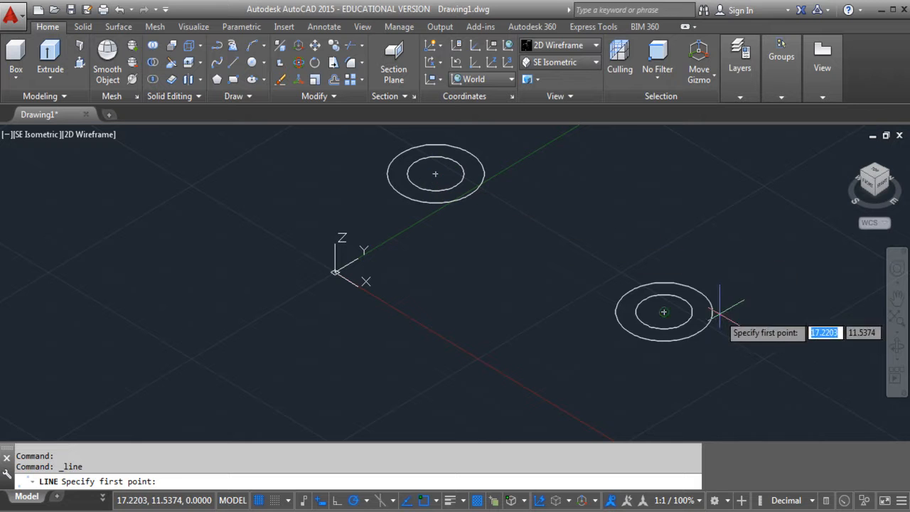
pyautogui.click(664, 311)
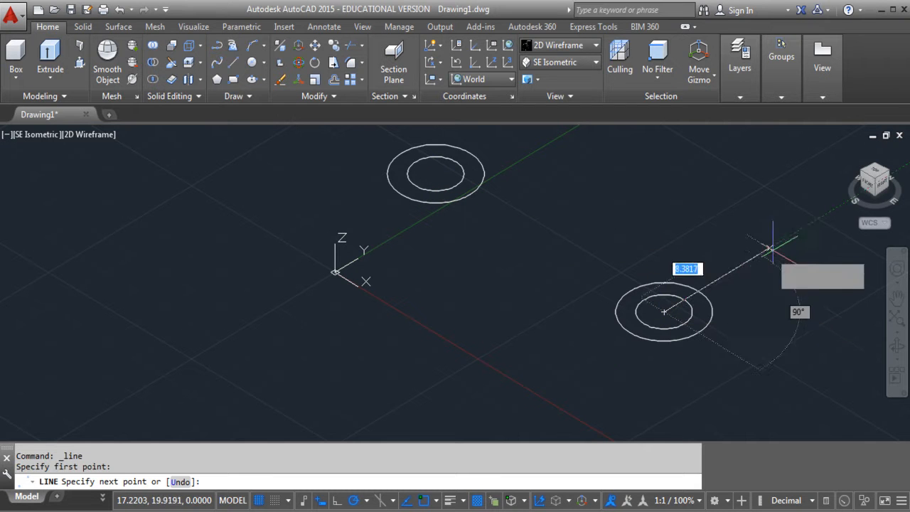
pyautogui.click(809, 224)
pyautogui.press('Escape')
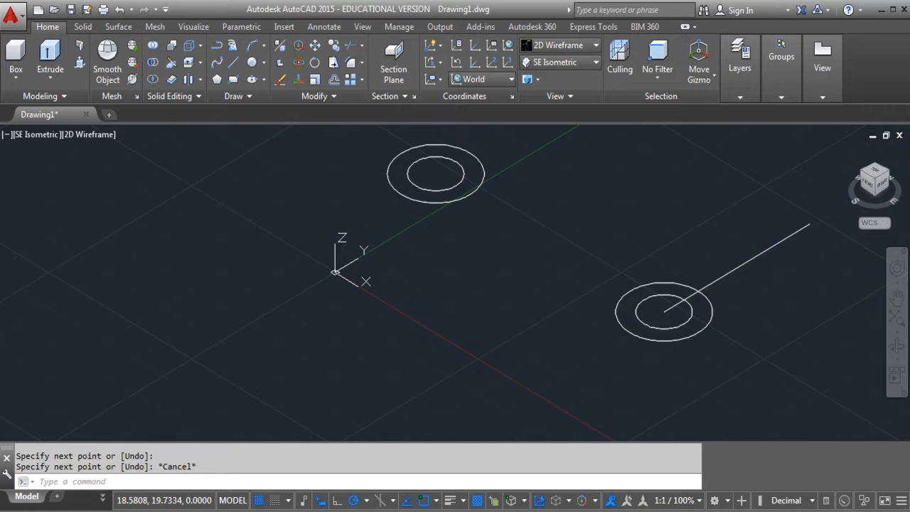
# Move the line by its midpoint onto the center of the original concentric circles.
pyautogui.write('m')
pyautogui.press('Return')
pyautogui.click(742, 267)
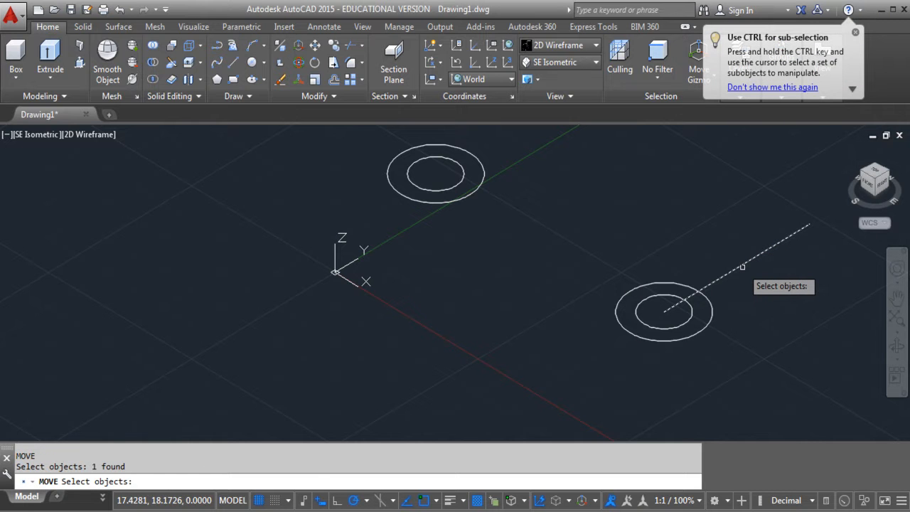
pyautogui.press('Return')
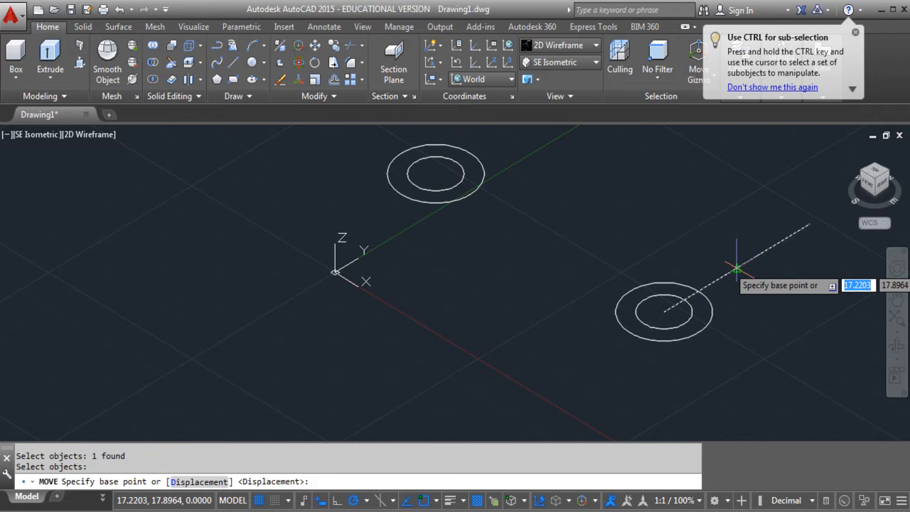
pyautogui.click(737, 268)
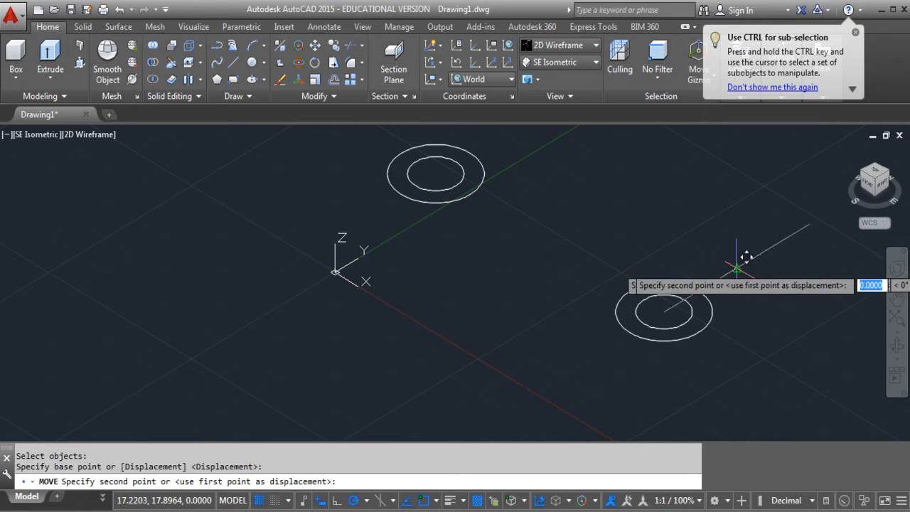
pyautogui.click(664, 311)
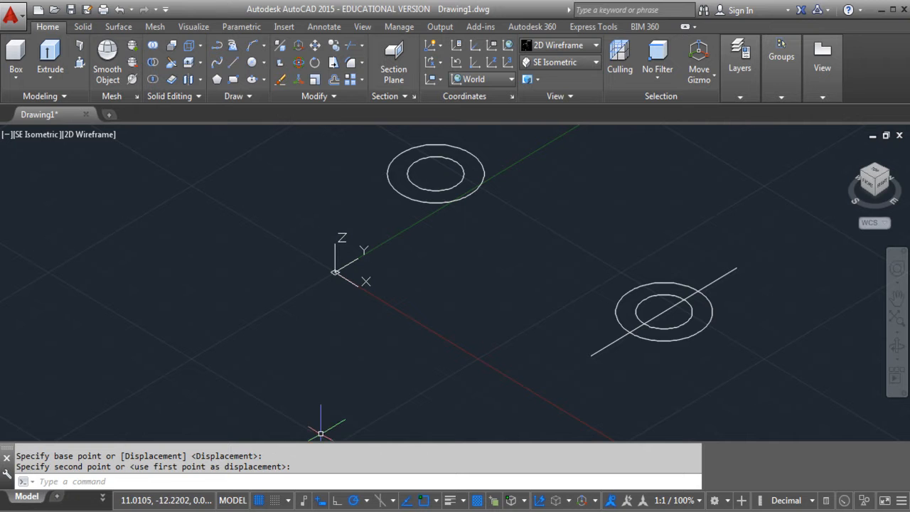
# Copy the line through the original circles from their center to the center of the copied circles.
pyautogui.write('copy')
pyautogui.press('Return')
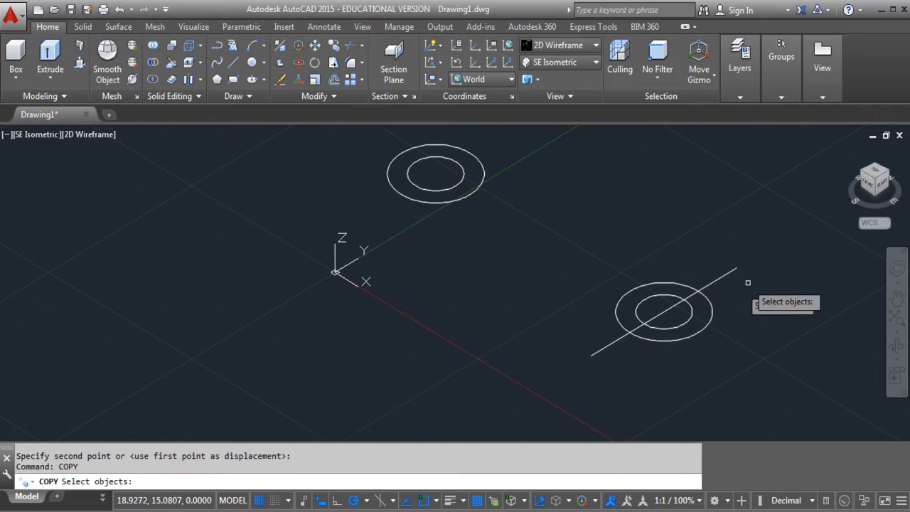
pyautogui.click(722, 278)
pyautogui.click(713, 275)
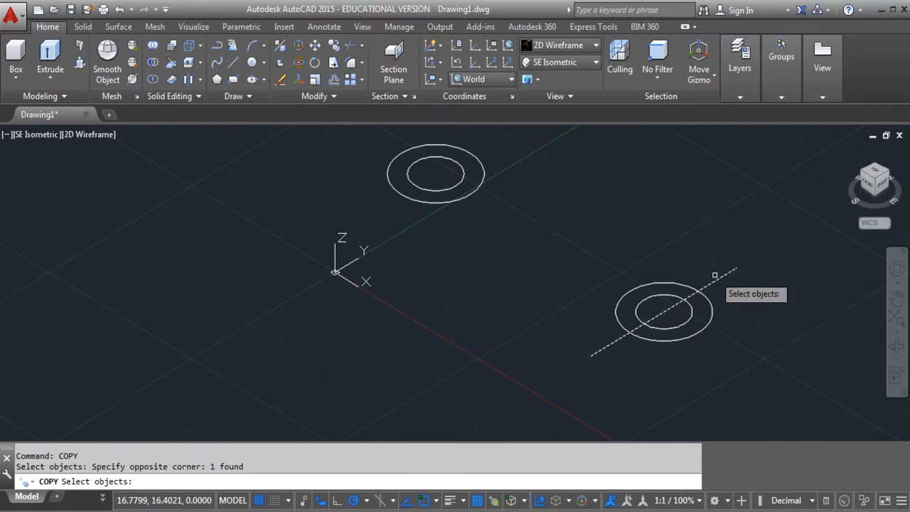
pyautogui.press('Return')
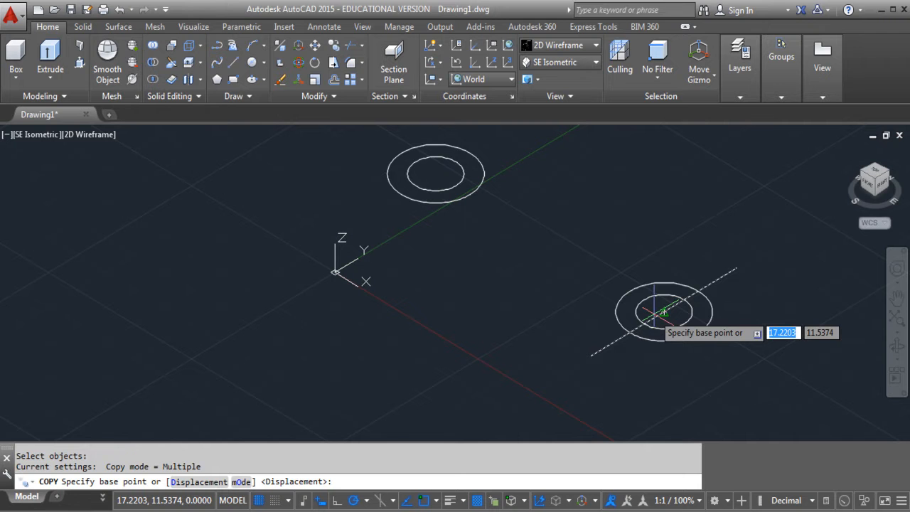
pyautogui.click(662, 311)
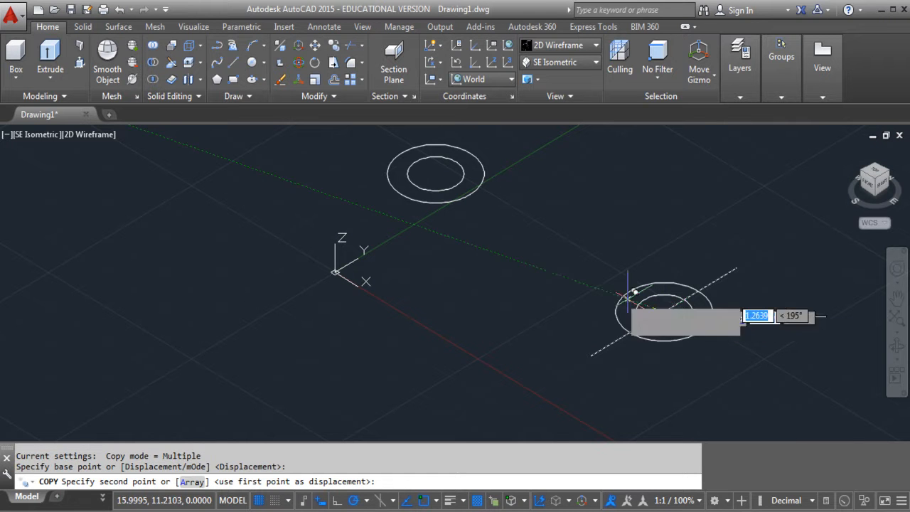
pyautogui.click(435, 171)
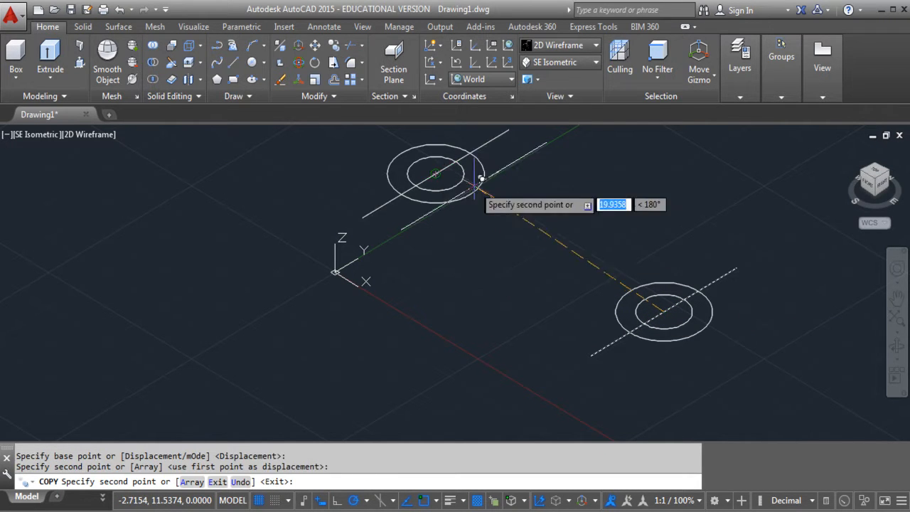
pyautogui.press('Escape')
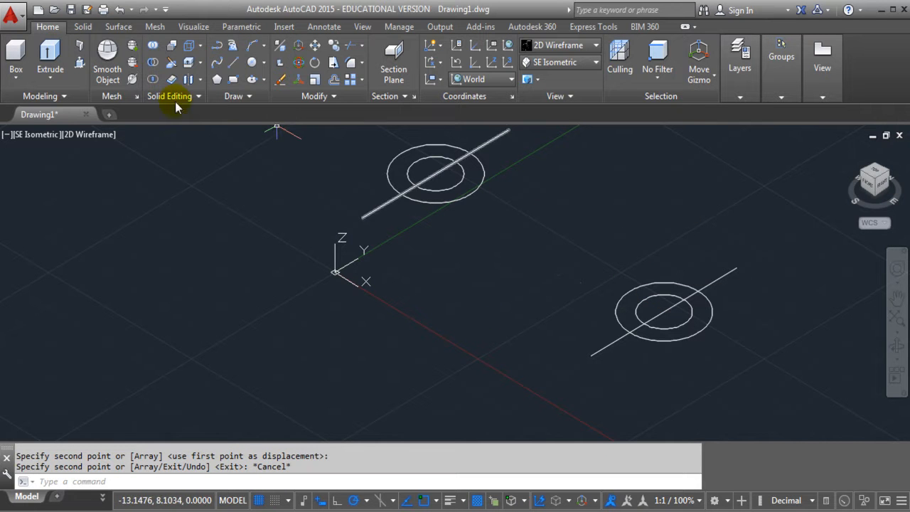
# Connect the two outer circles with a straight line on each side, running between their intersections with the center lines.
pyautogui.click(233, 64)
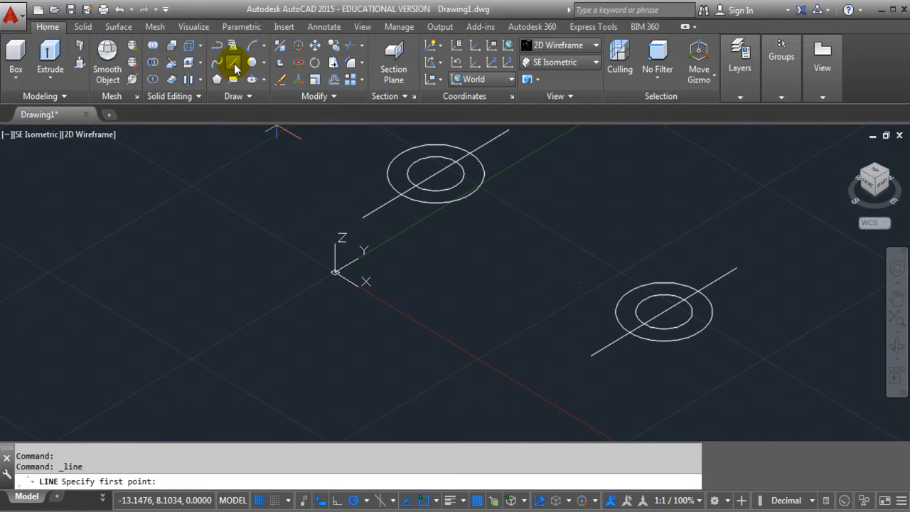
pyautogui.click(473, 153)
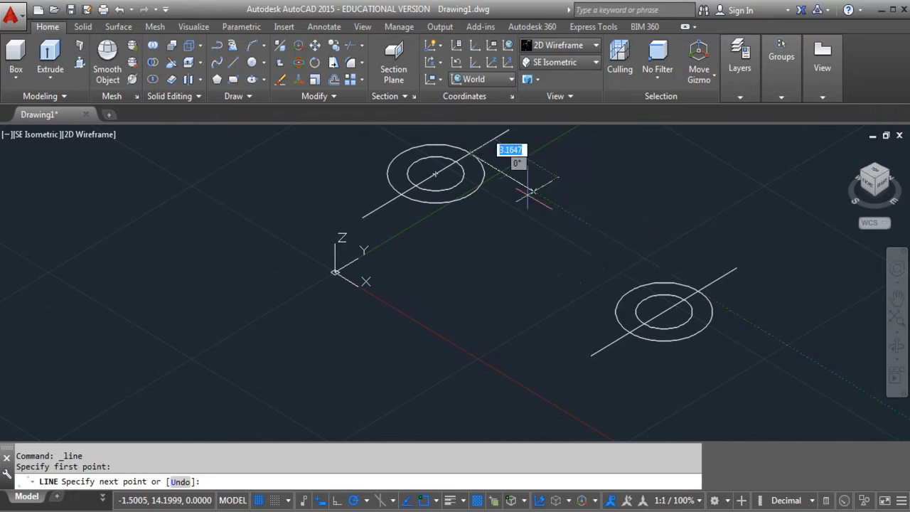
pyautogui.click(699, 291)
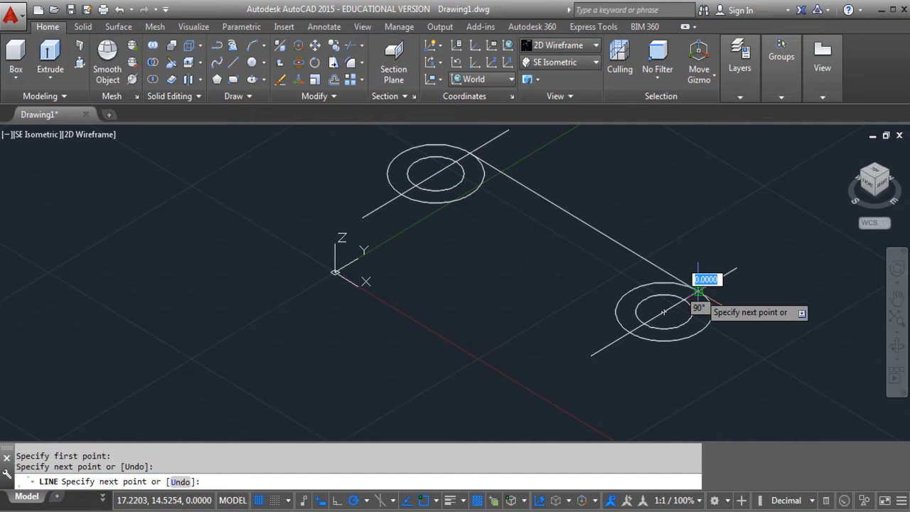
pyautogui.press('Return')
pyautogui.press('Return')
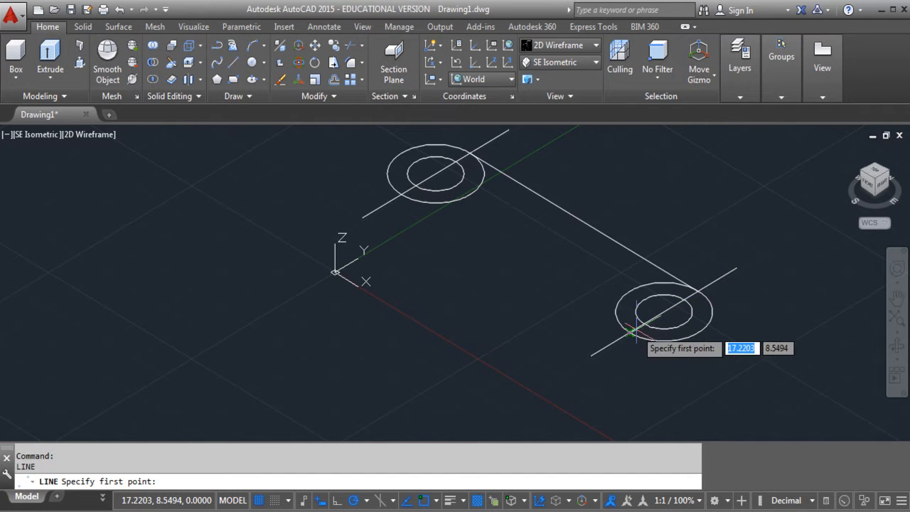
pyautogui.click(631, 331)
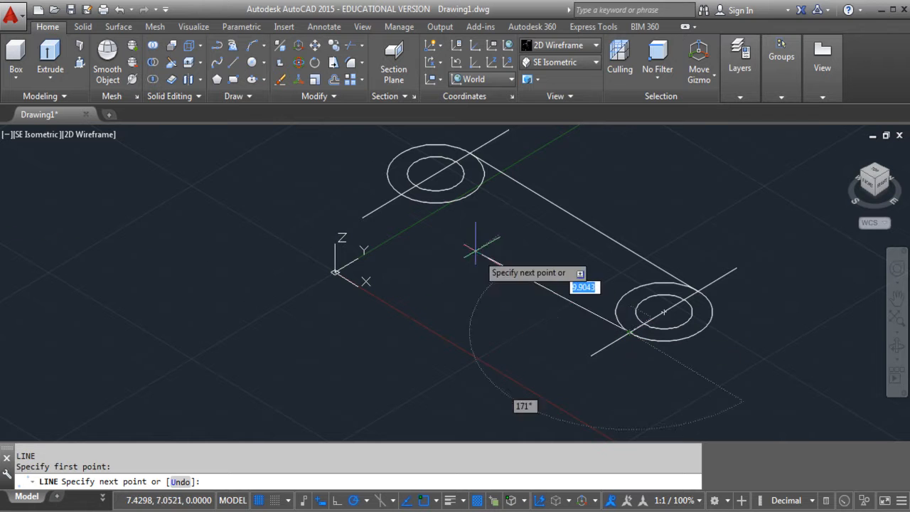
pyautogui.click(401, 193)
pyautogui.press('Return')
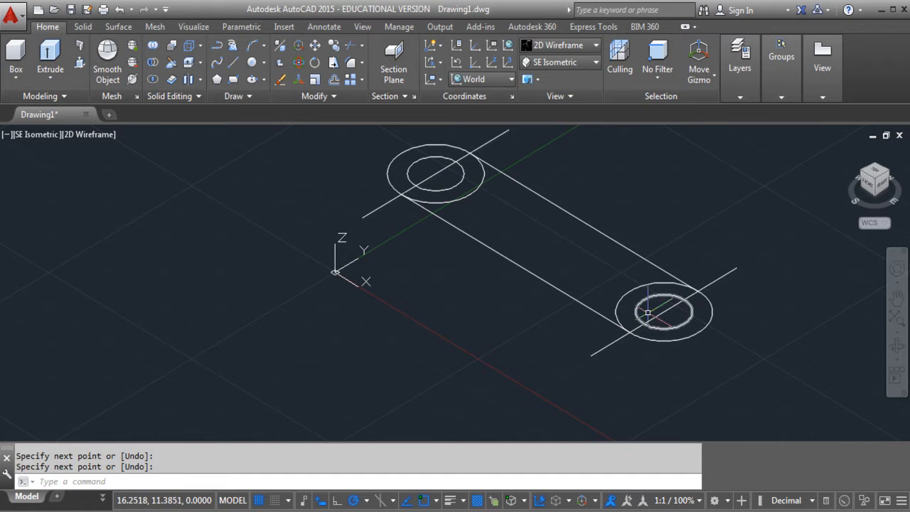
pyautogui.click(744, 89)
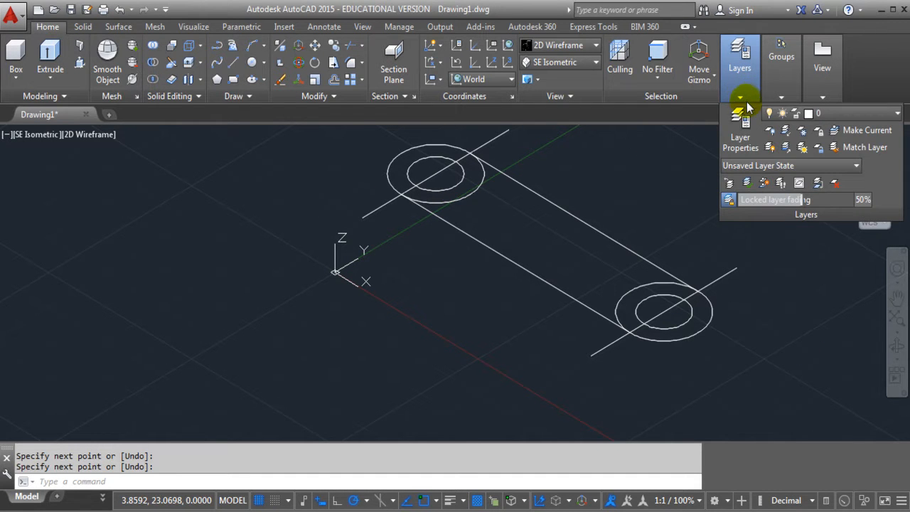
pyautogui.write('m')
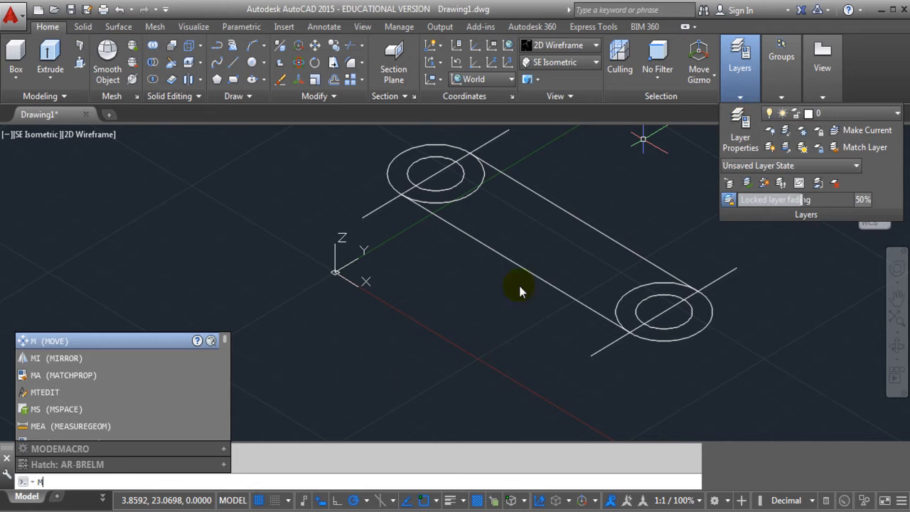
pyautogui.click(329, 371)
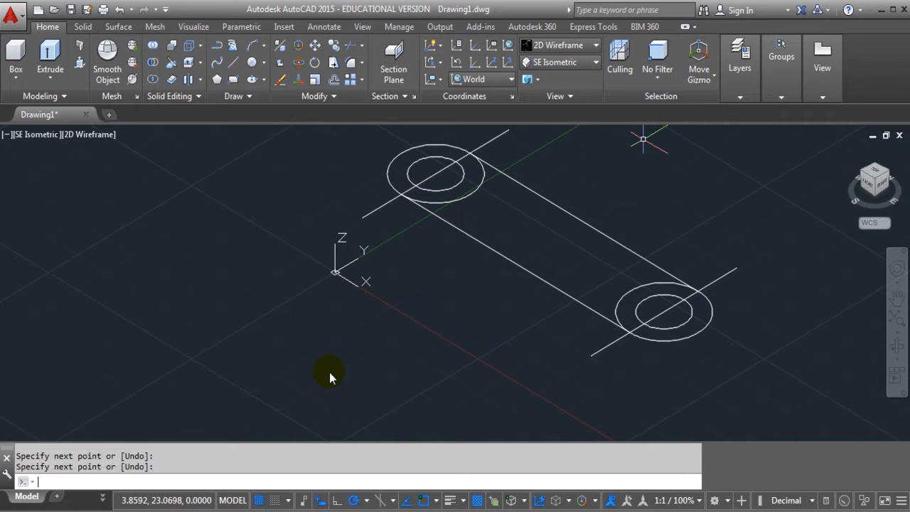
# Trim away the inward-facing half of the original outer circle, using the line through its center as the cutting edge.
pyautogui.write('trim')
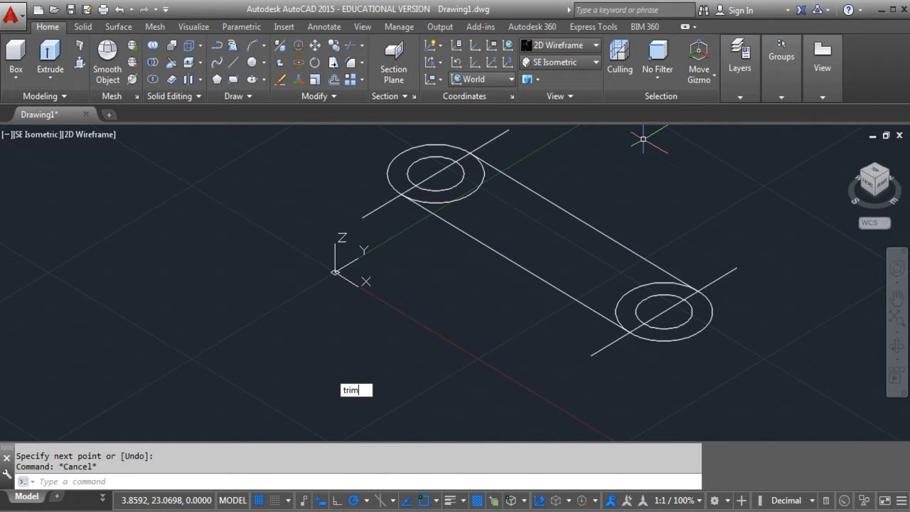
pyautogui.press('Return')
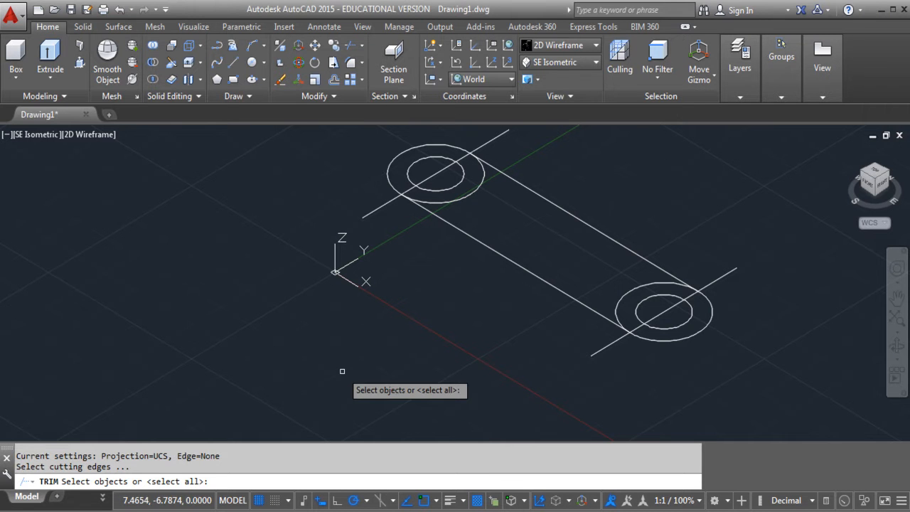
pyautogui.click(653, 316)
pyautogui.press('Return')
pyautogui.click(631, 289)
pyautogui.press('Return')
# Trim away the inward-facing half of the copied outer circle, using the line through its center as the cutting edge.
pyautogui.press('Return')
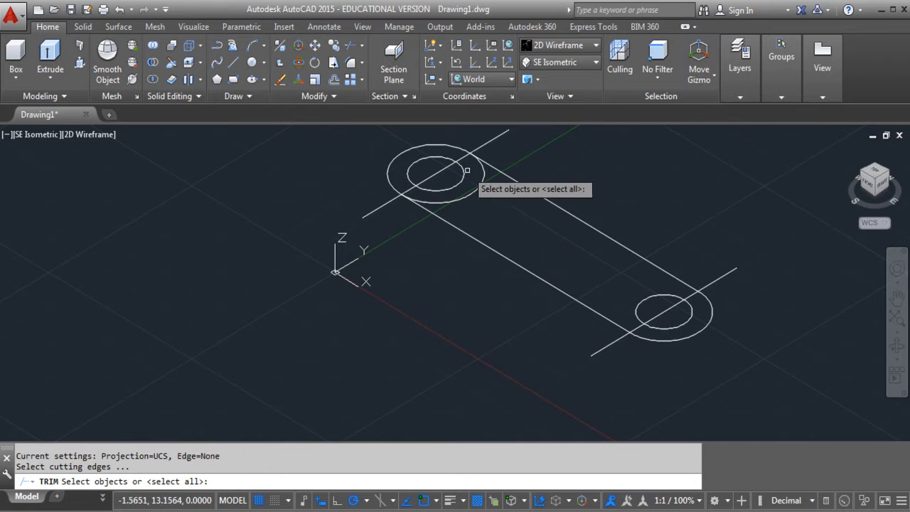
pyautogui.click(437, 172)
pyautogui.press('Return')
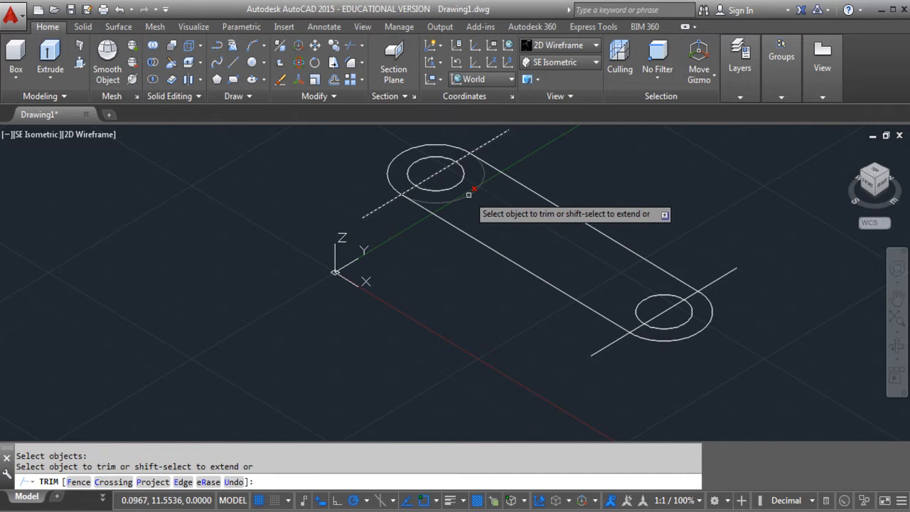
pyautogui.press('Return')
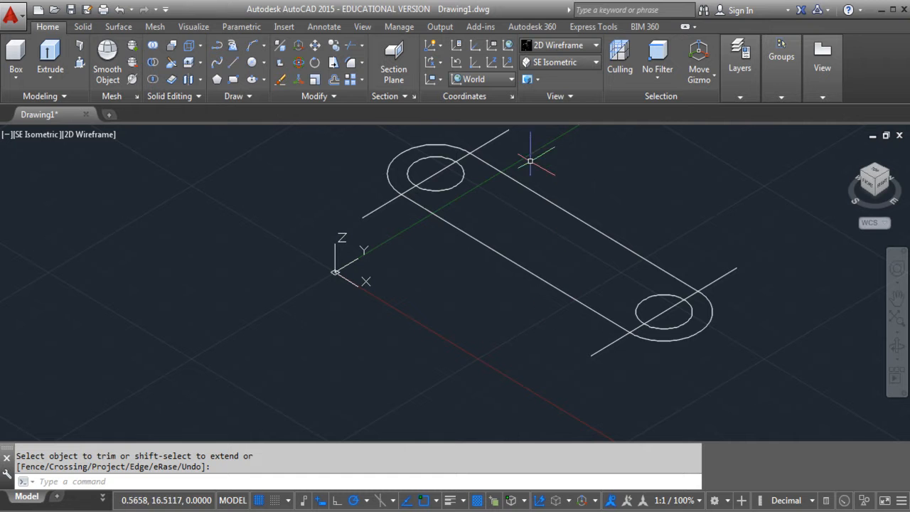
# Erase the two construction lines running through the centers of the circles.
pyautogui.press('Return')
pyautogui.click(494, 140)
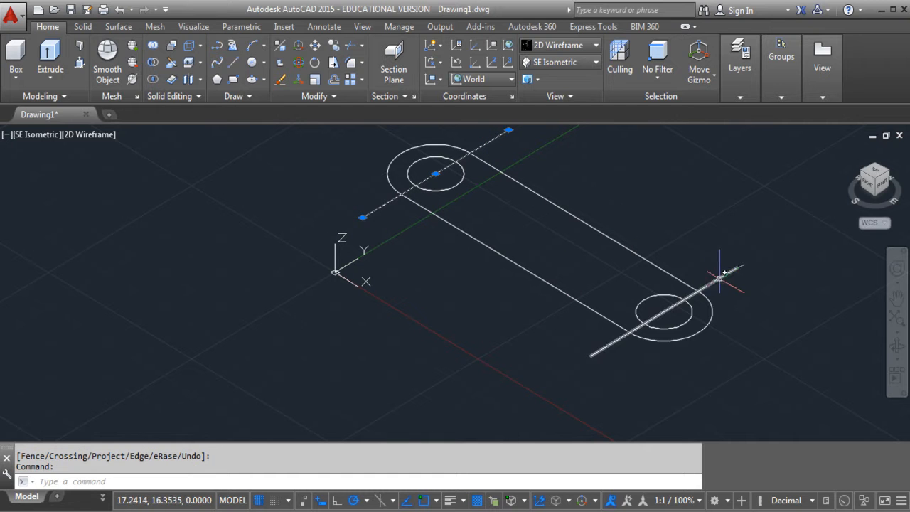
pyautogui.click(714, 281)
pyautogui.press('Delete')
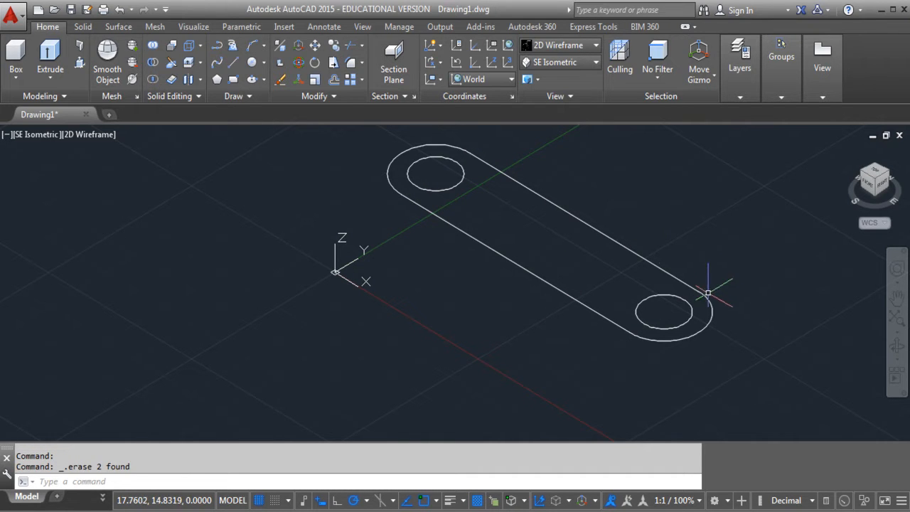
# Presspull the inner circle at the link end nearest the Y axis upward about 10 units into a pin.
pyautogui.moveTo(601, 213); pyautogui.dragTo(554, 257, button='middle')
pyautogui.moveTo(142, 504)
pyautogui.click(140, 476)
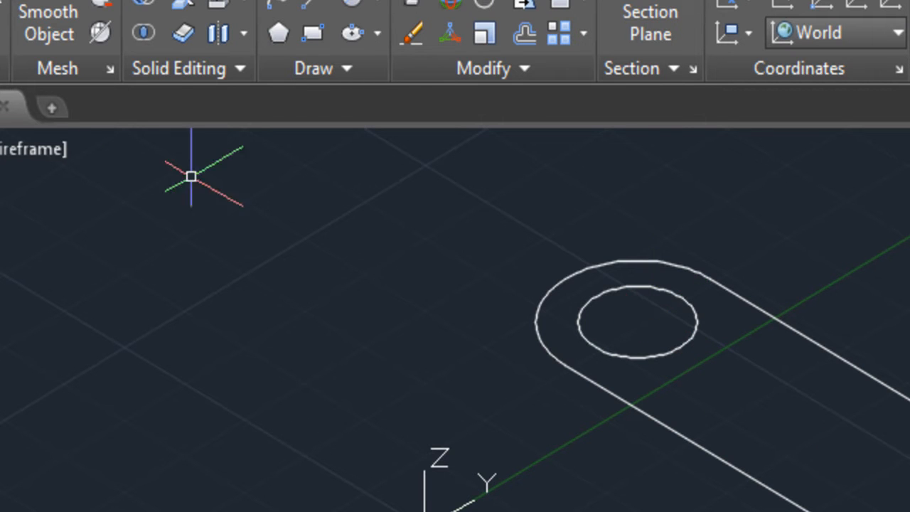
pyautogui.click(2, 4)
pyautogui.click(639, 327)
pyautogui.moveTo(608, 204); pyautogui.dragTo(637, 435, button='middle')
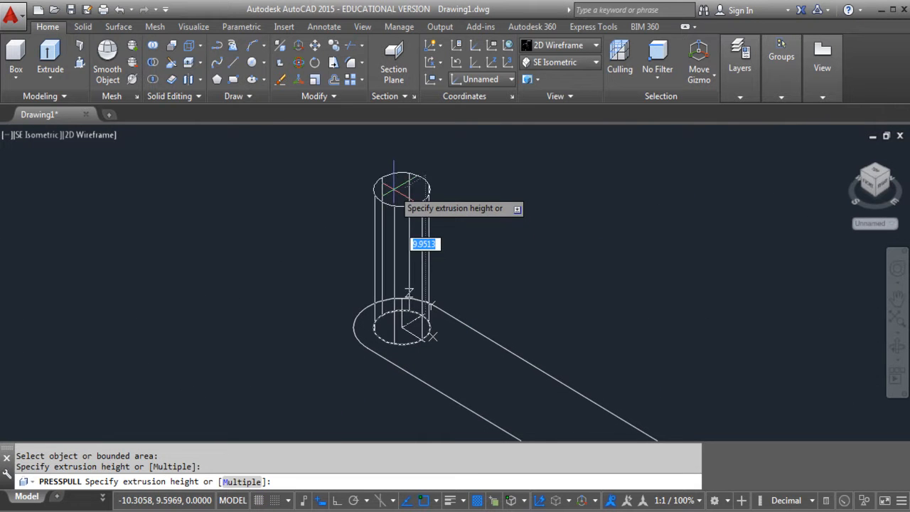
pyautogui.click(398, 190)
pyautogui.scroll(-2, 601, 369)
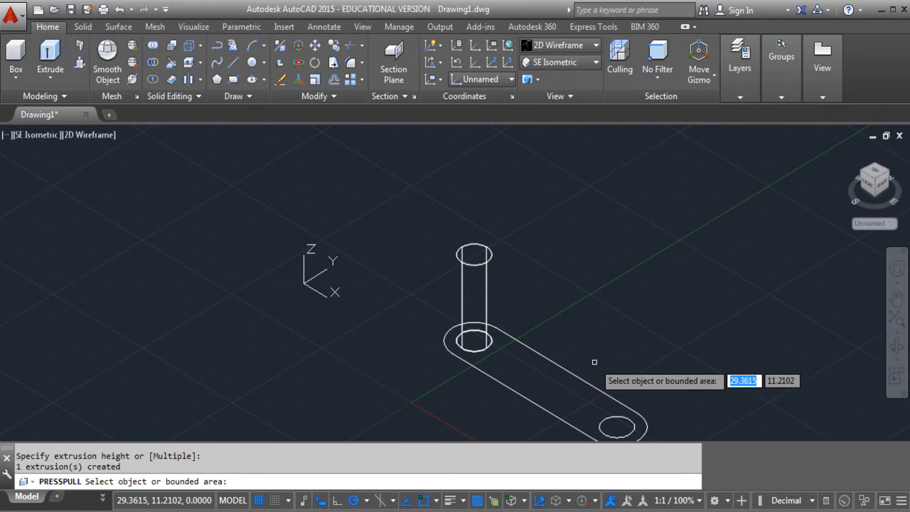
# Presspull the link area around the two inner circles upward into a plate much shorter than the pin.
pyautogui.moveTo(599, 366); pyautogui.dragTo(545, 295, button='middle')
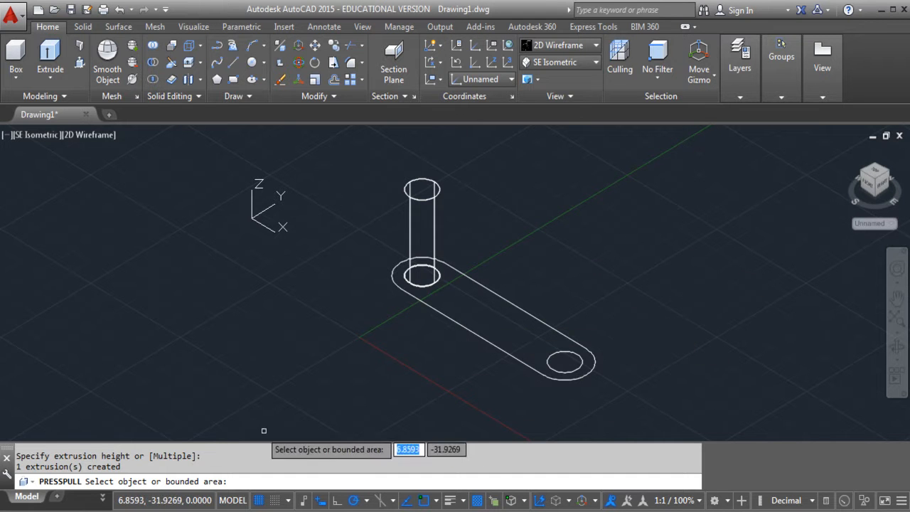
pyautogui.click(520, 325)
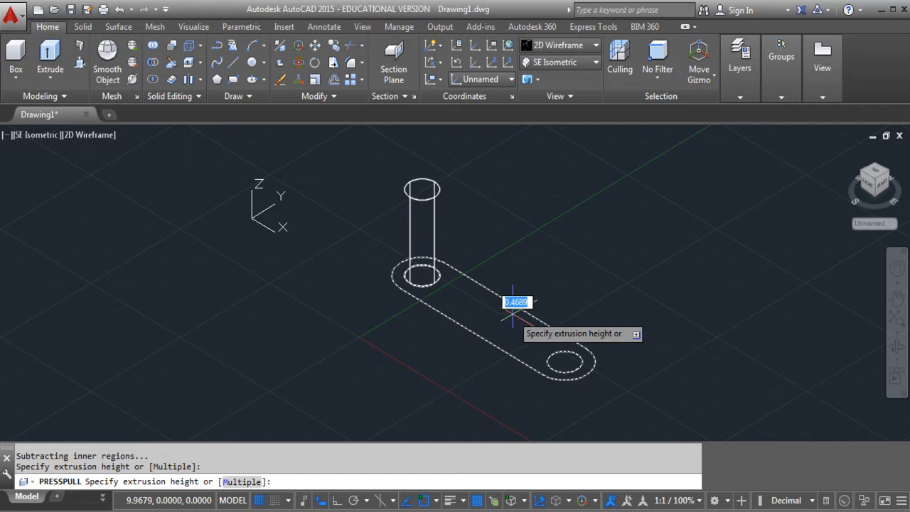
pyautogui.click(511, 313)
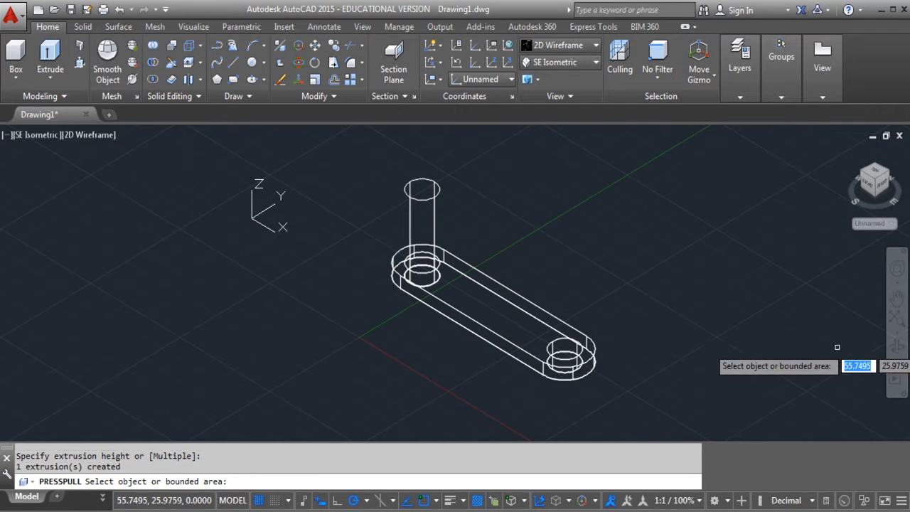
pyautogui.press('Return')
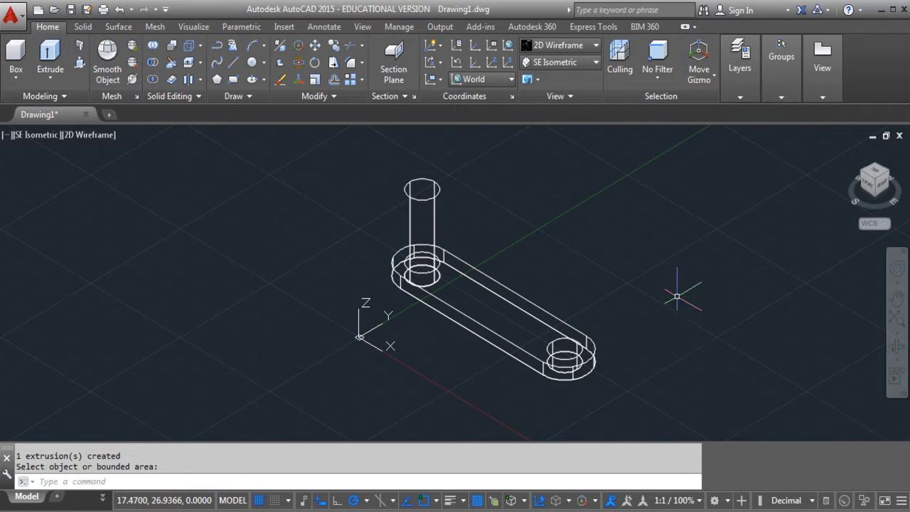
# Switch to the Realistic visual style and thin the plate by pushing its upper face down about 0.8 units with Presspull.
pyautogui.click(577, 47)
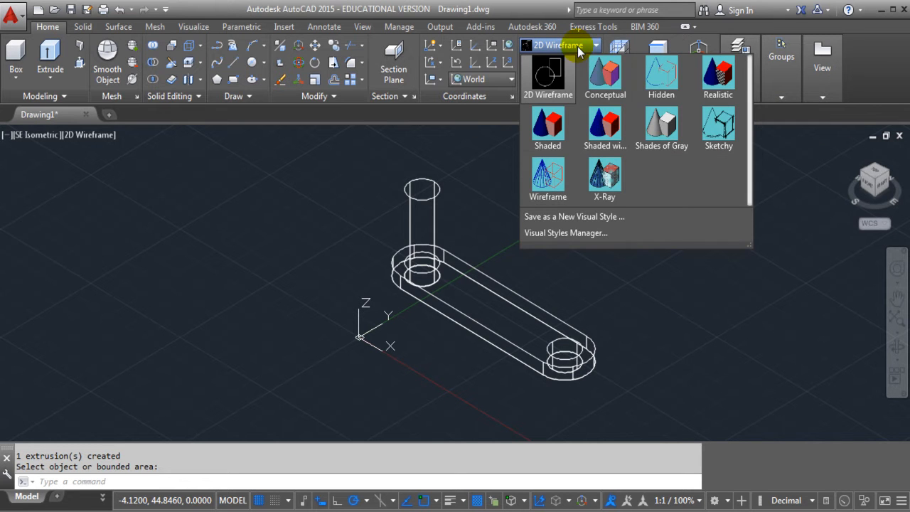
pyautogui.click(720, 76)
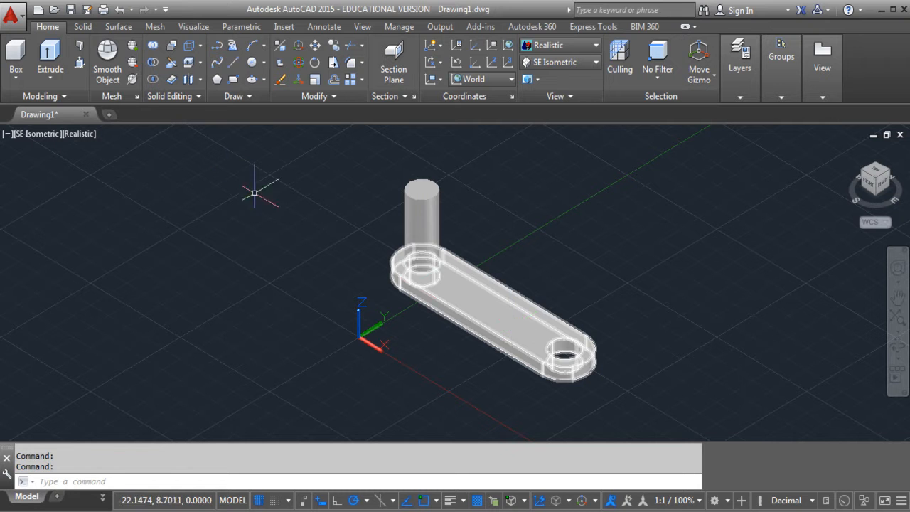
pyautogui.click(79, 66)
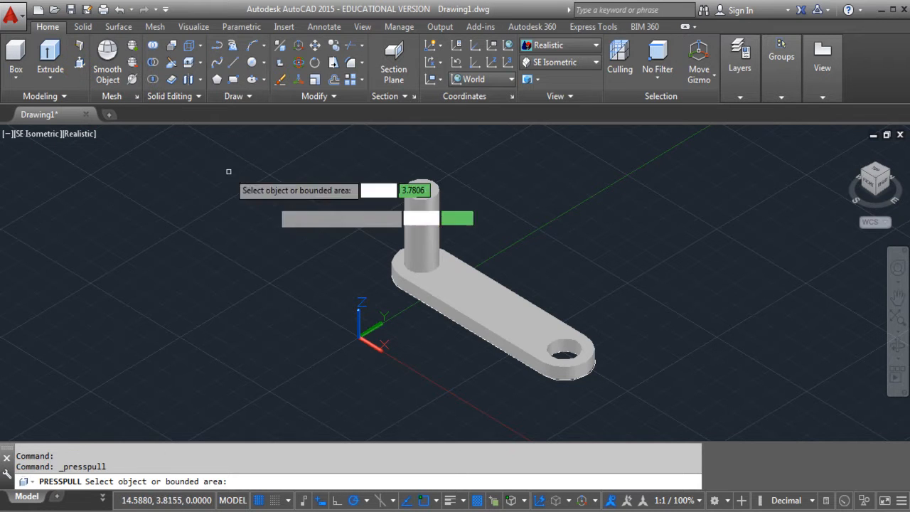
pyautogui.click(504, 326)
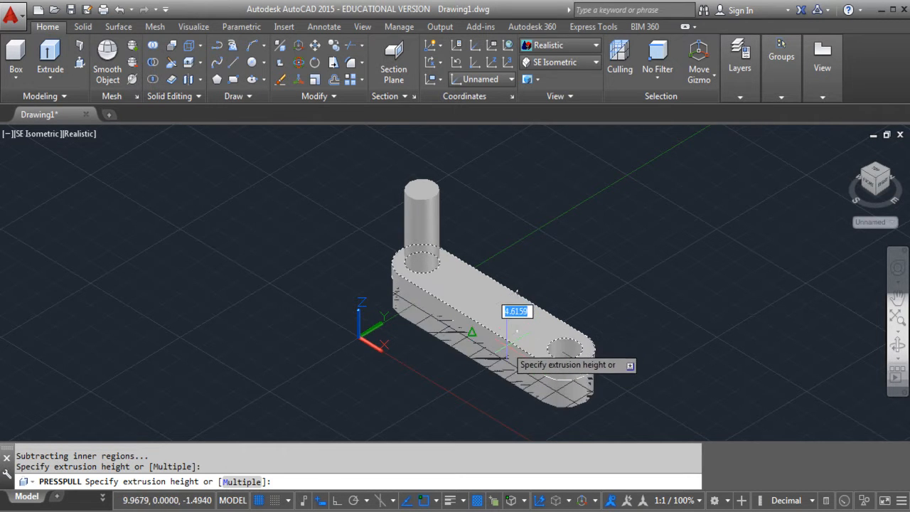
pyautogui.scroll(5, 513, 345)
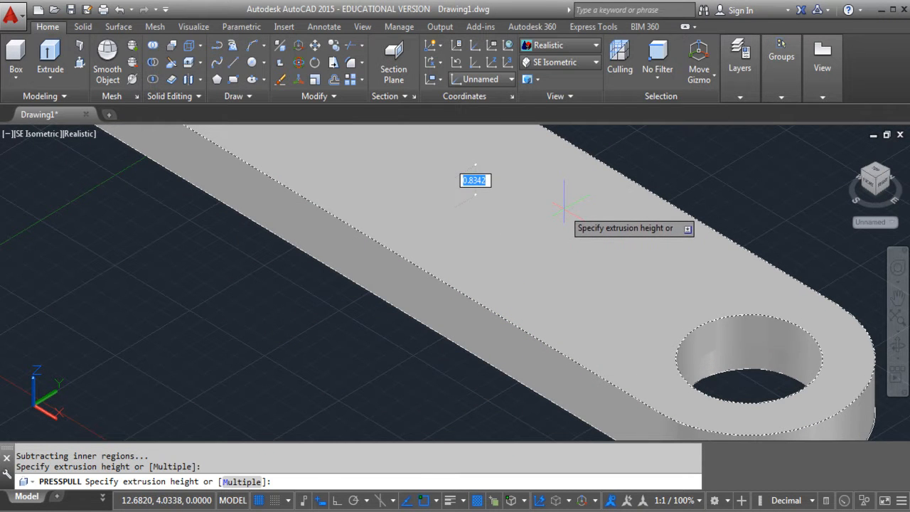
pyautogui.click(475, 178)
pyautogui.scroll(-2, 562, 204)
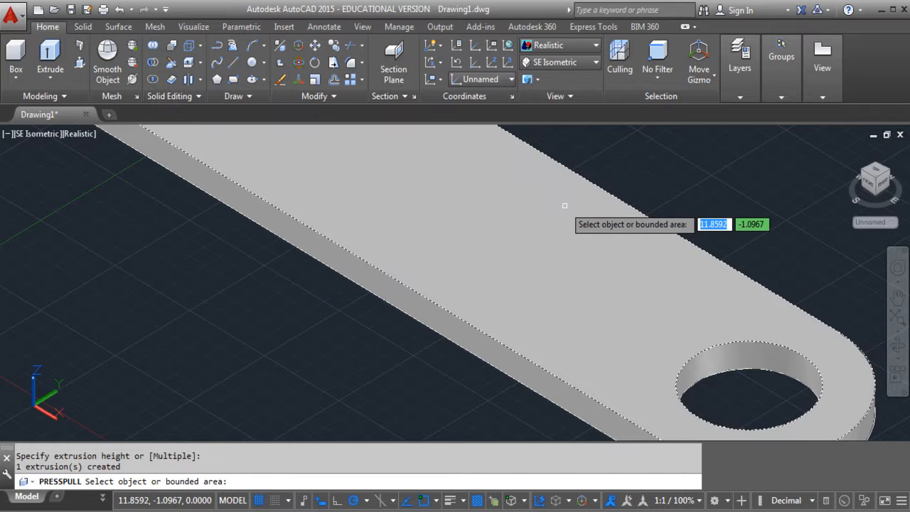
pyautogui.scroll(-2, 518, 292)
pyautogui.scroll(-3, 519, 292)
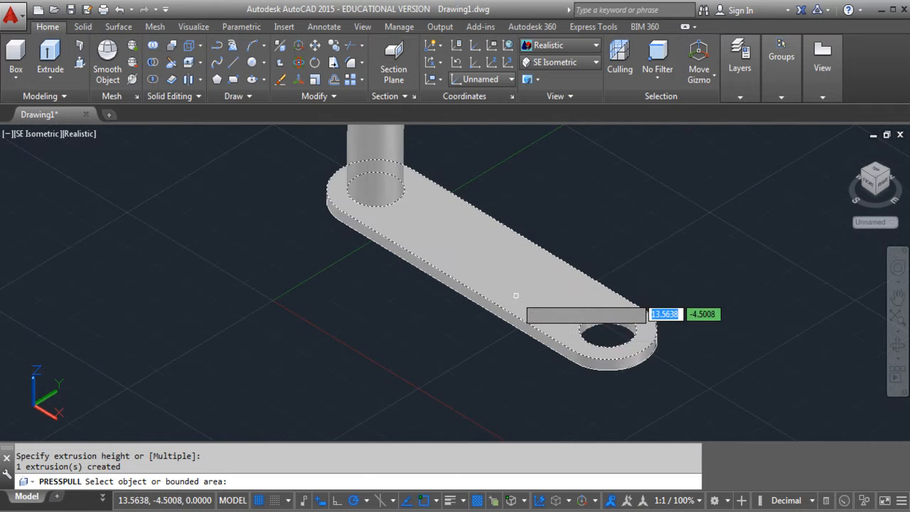
pyautogui.scroll(-2, 565, 336)
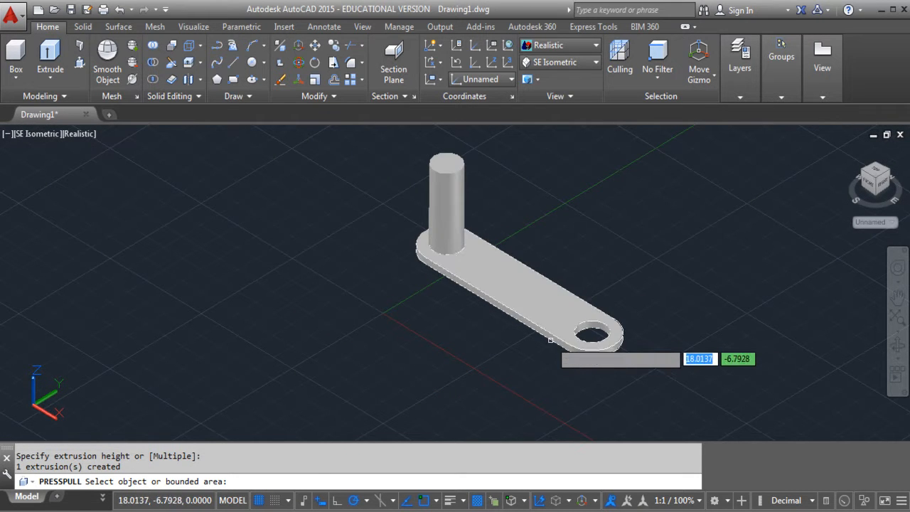
pyautogui.press('Return')
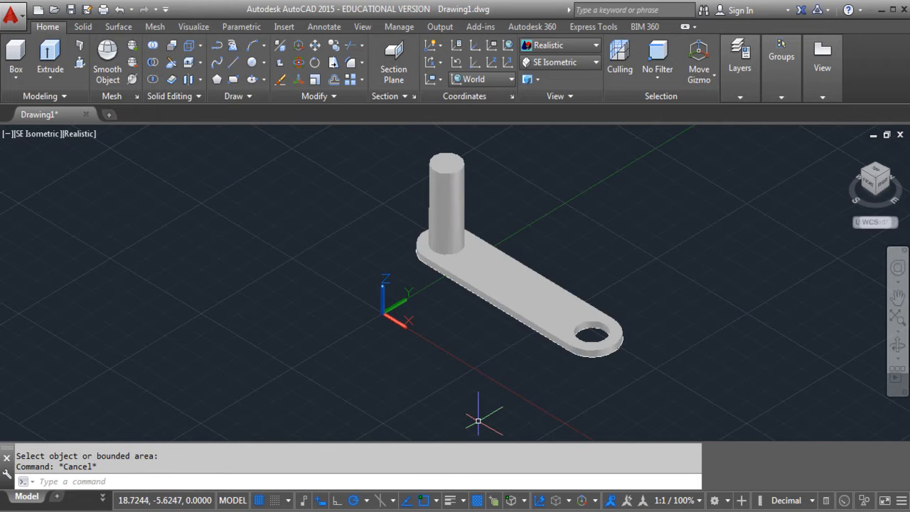
pyautogui.click(128, 472)
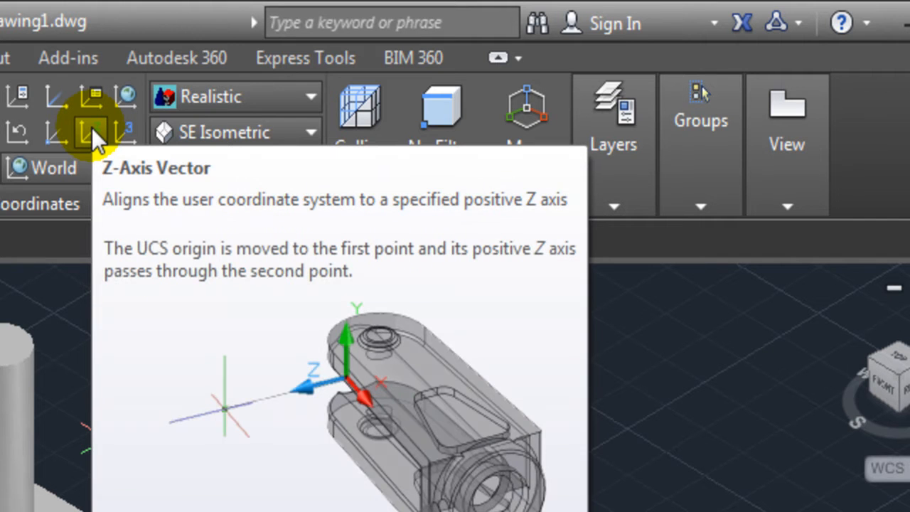
pyautogui.click(92, 128)
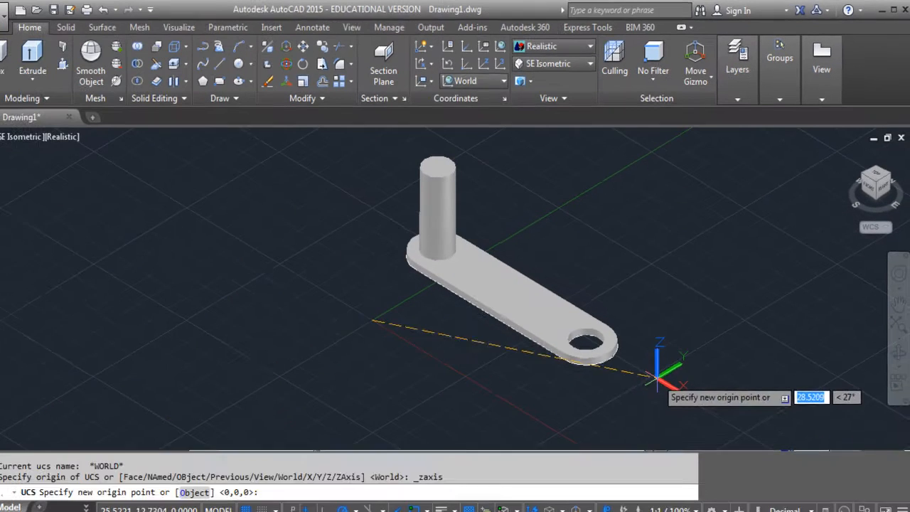
pyautogui.click(660, 369)
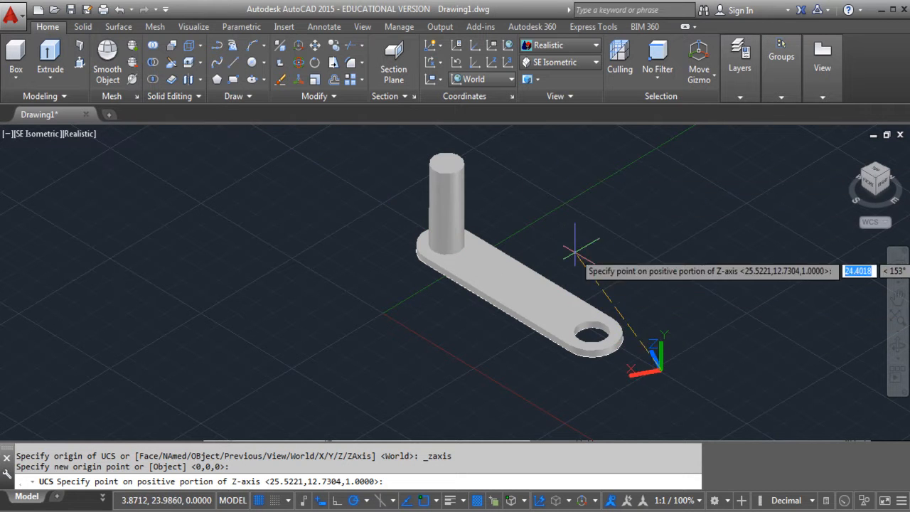
pyautogui.press('Escape')
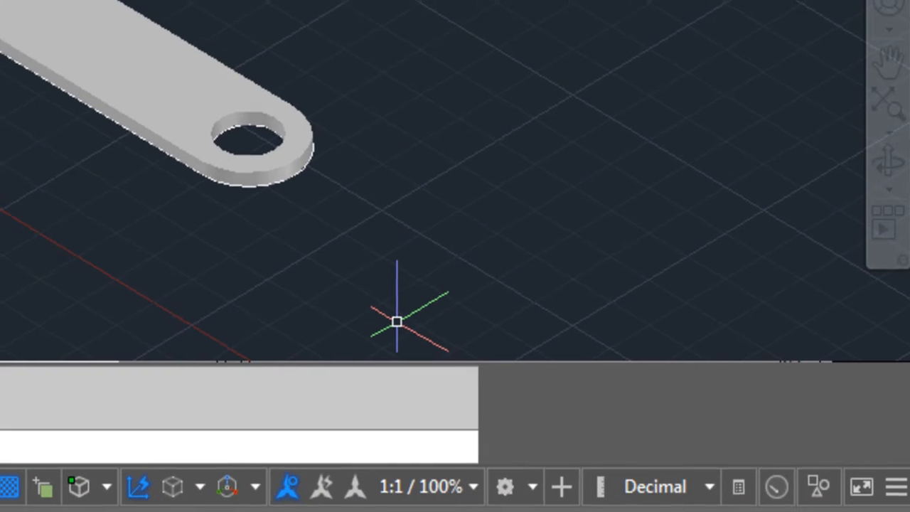
# Try to rotate the plate and pin about the center of the open hole in the world coordinate system.
pyautogui.write('r')
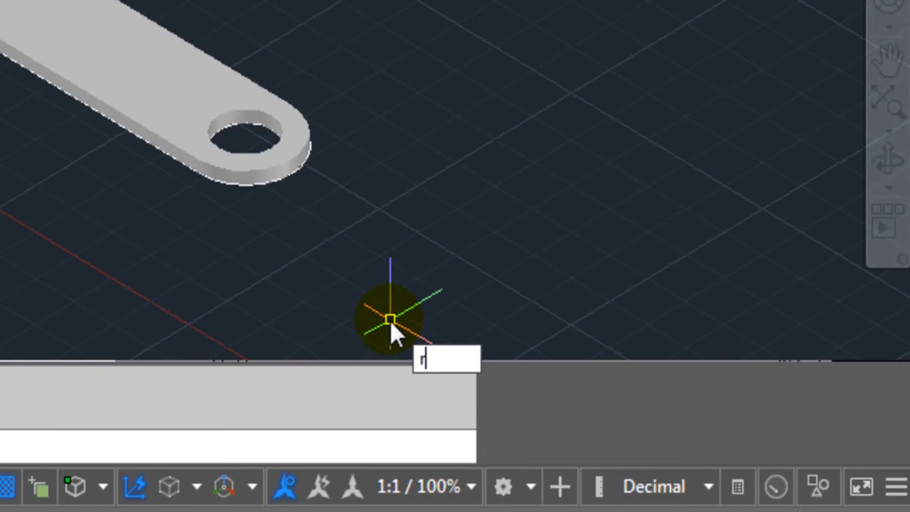
pyautogui.write('otat')
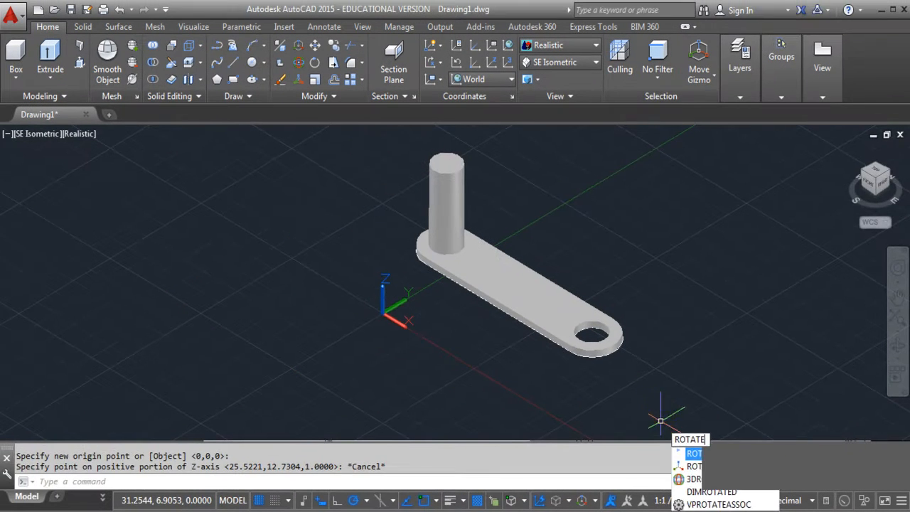
pyautogui.press('Return')
pyautogui.click(584, 277)
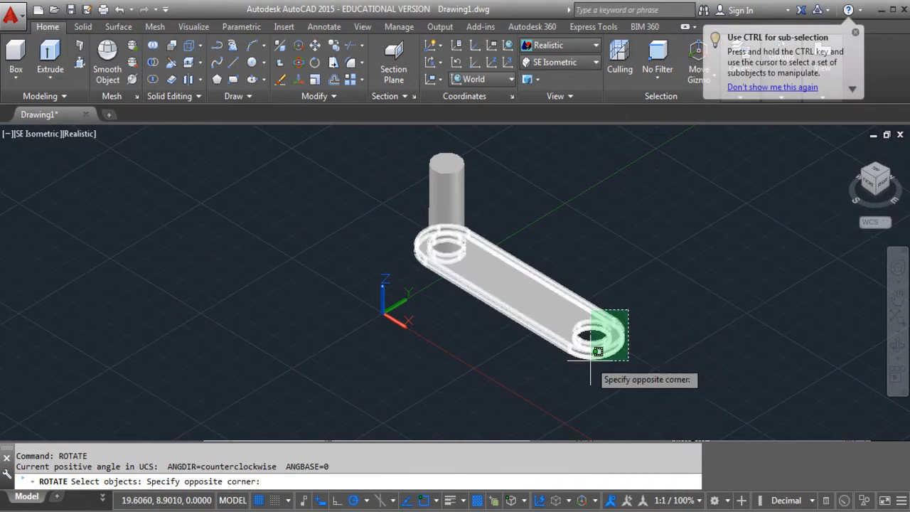
pyautogui.click(598, 351)
pyautogui.click(496, 171)
pyautogui.click(435, 200)
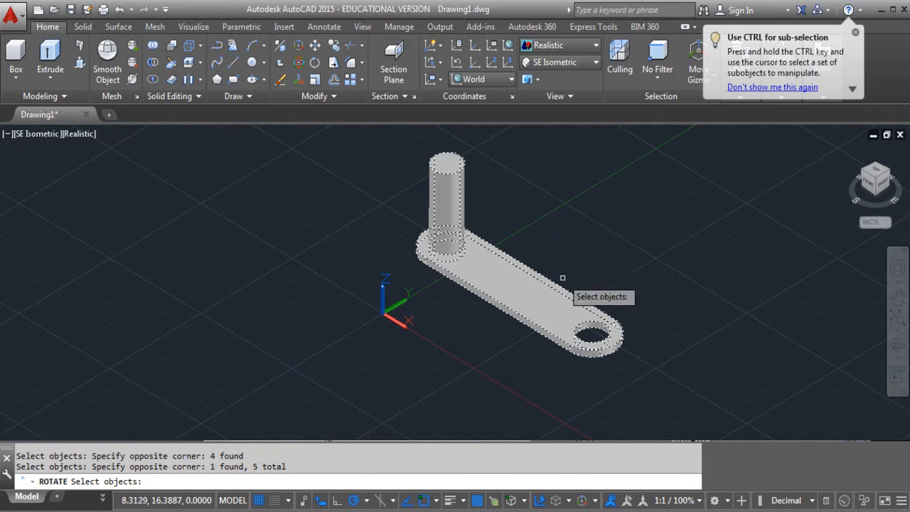
pyautogui.press('Return')
pyautogui.click(591, 336)
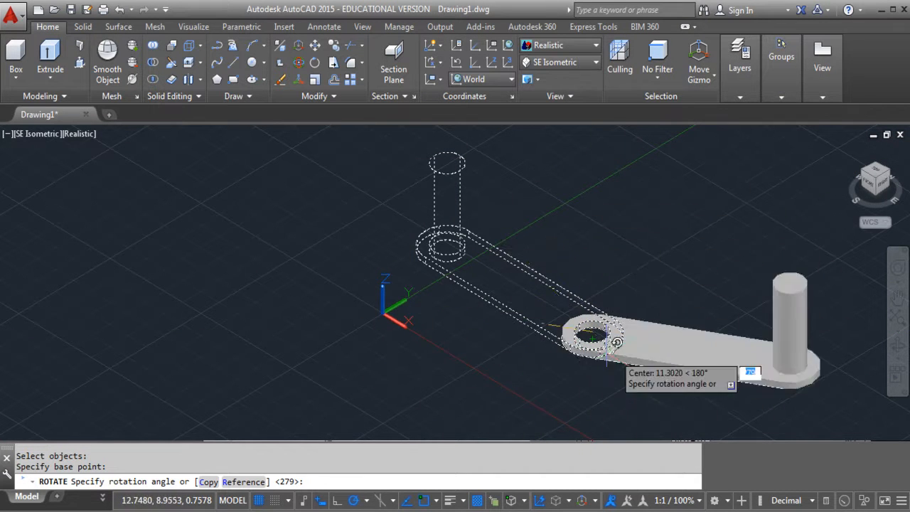
pyautogui.press('Escape')
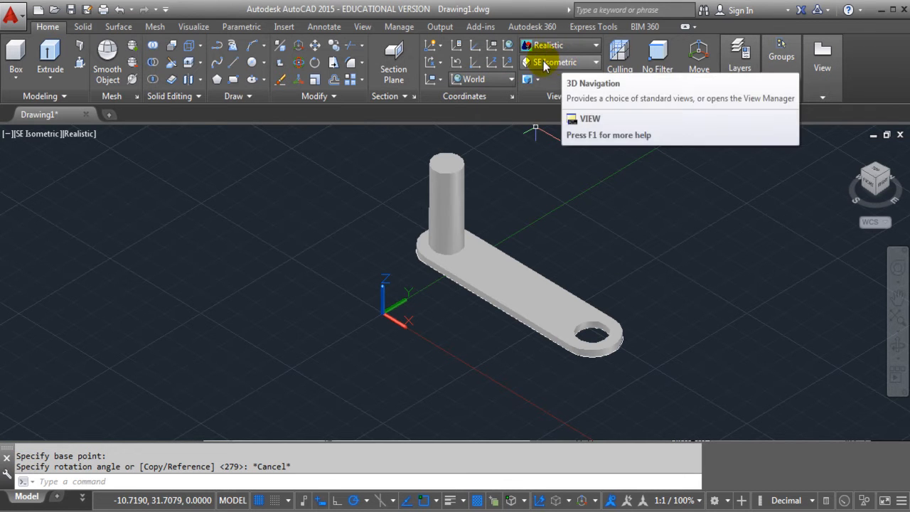
# Realign the UCS by Z-axis vector, with its origin beyond the open-hole end and positive Z running along the link toward the pin.
pyautogui.click(492, 63)
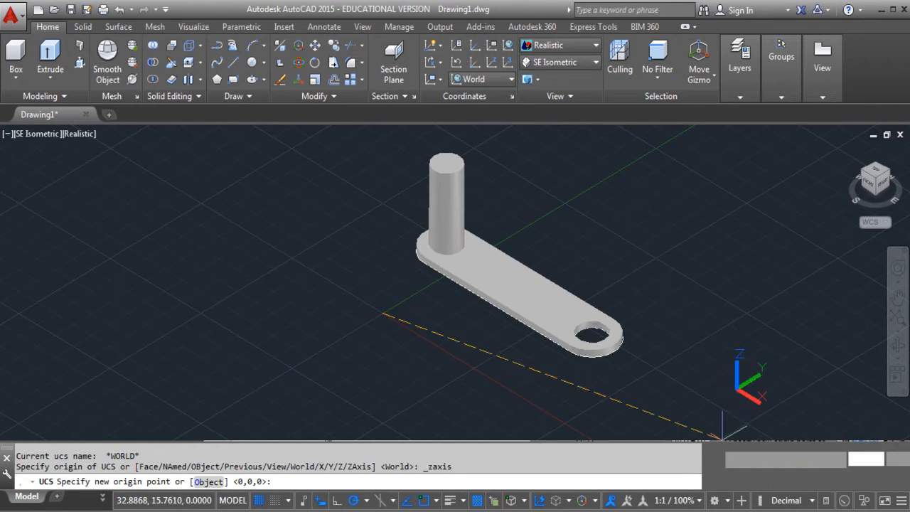
pyautogui.click(665, 386)
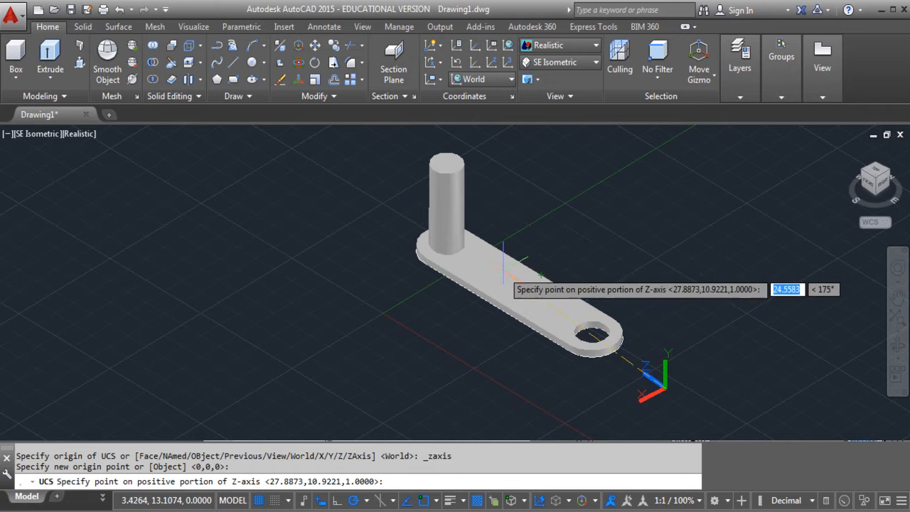
pyautogui.click(482, 275)
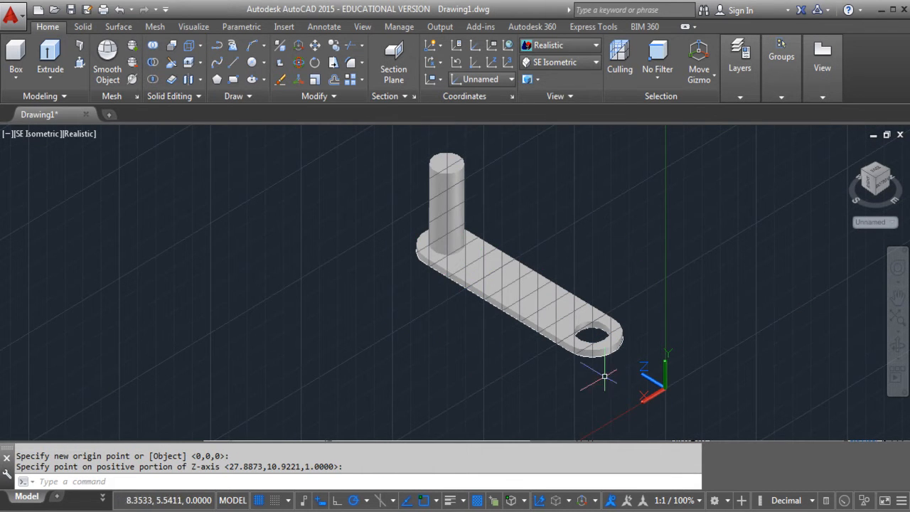
# Rotate the plate, pin and outline curves about the UCS Z axis so the plate stands on edge and the pin points along positive X.
pyautogui.write('r')
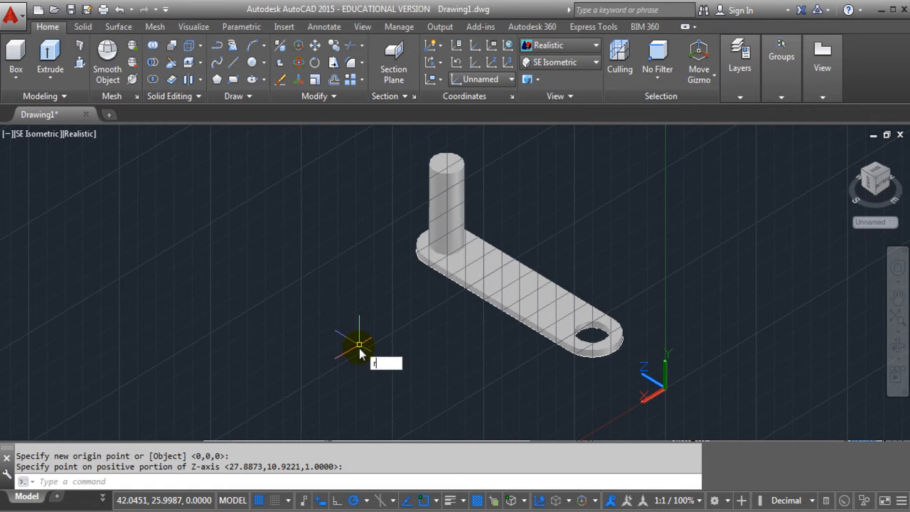
pyautogui.write('otat')
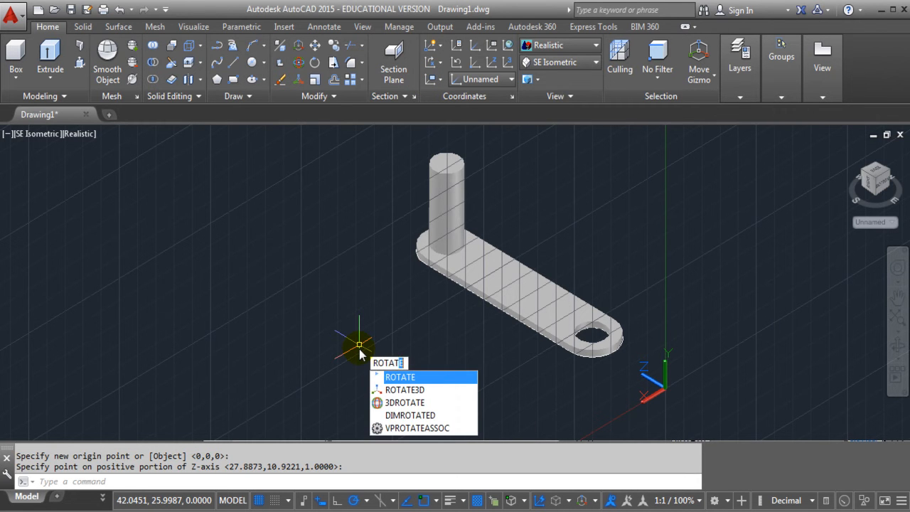
pyautogui.press('Return')
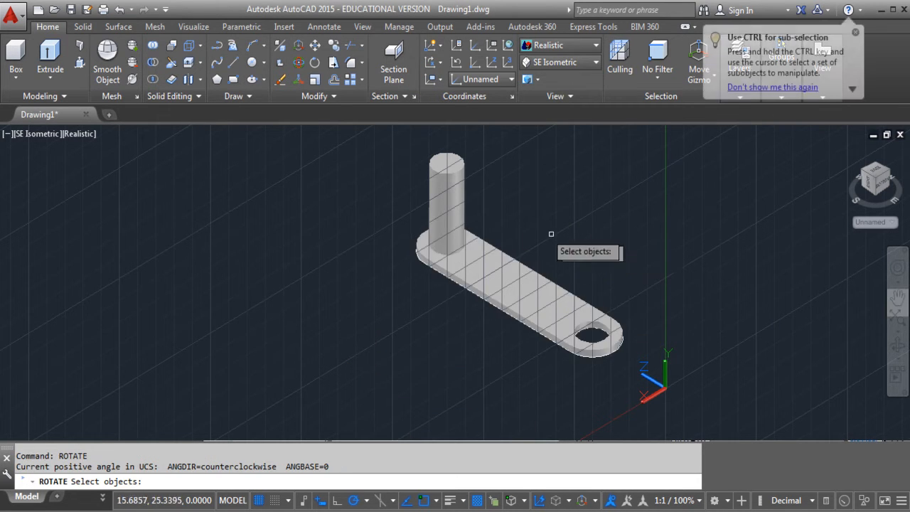
pyautogui.click(483, 168)
pyautogui.click(424, 289)
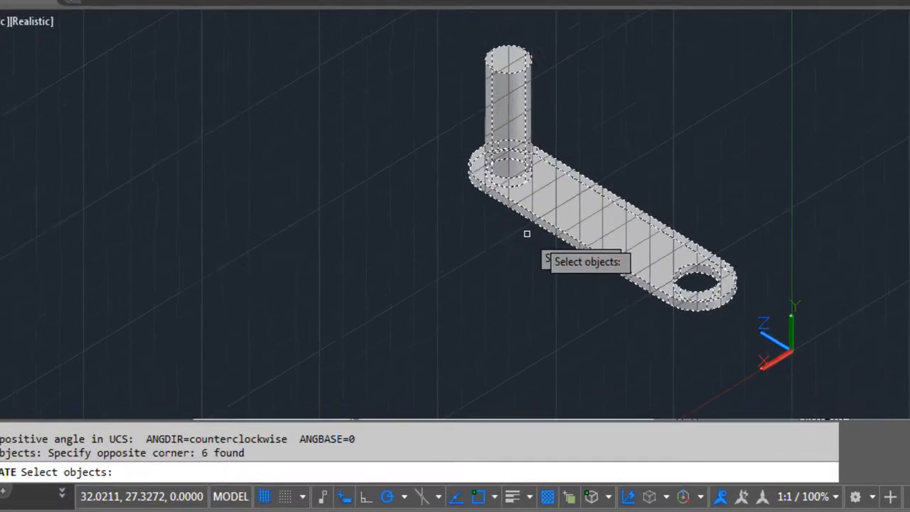
pyautogui.press('Return')
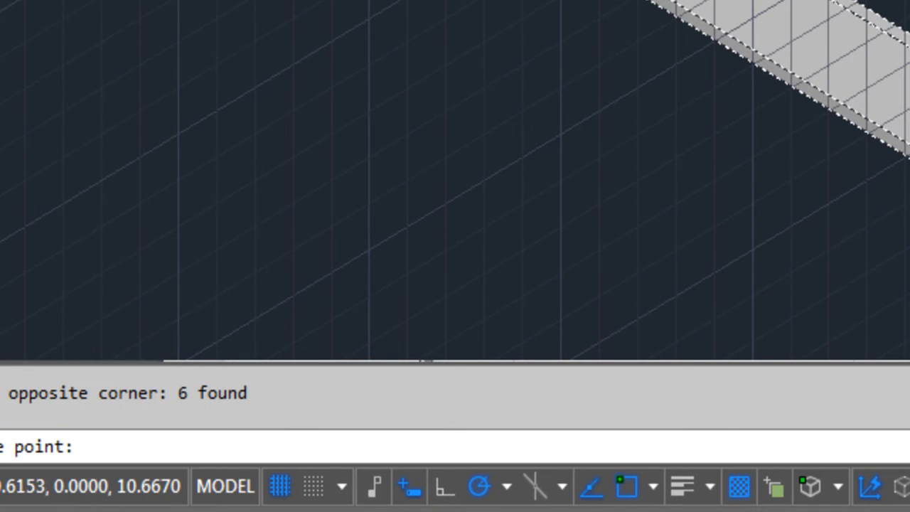
pyautogui.click(909, 178)
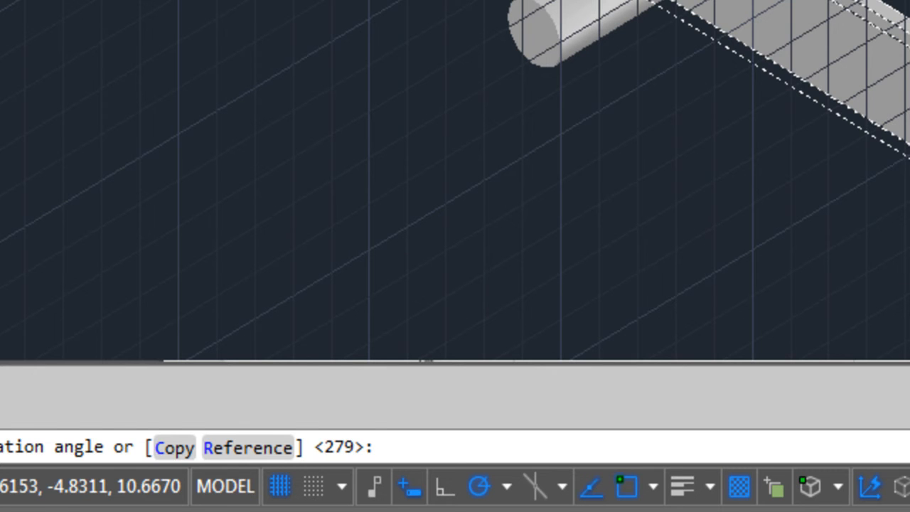
pyautogui.press('Return')
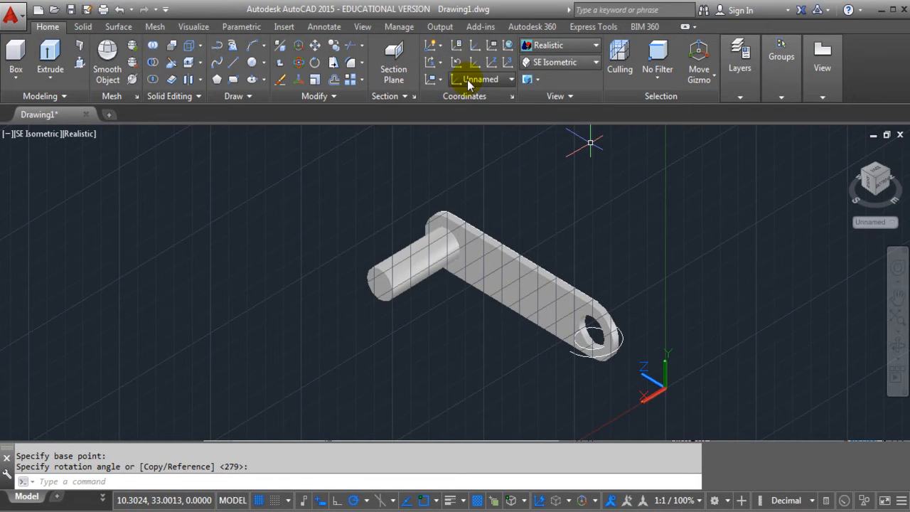
# Restore the World coordinate system and move the plate and pin clear of the leftover outline curves.
pyautogui.click(470, 79)
pyautogui.click(474, 96)
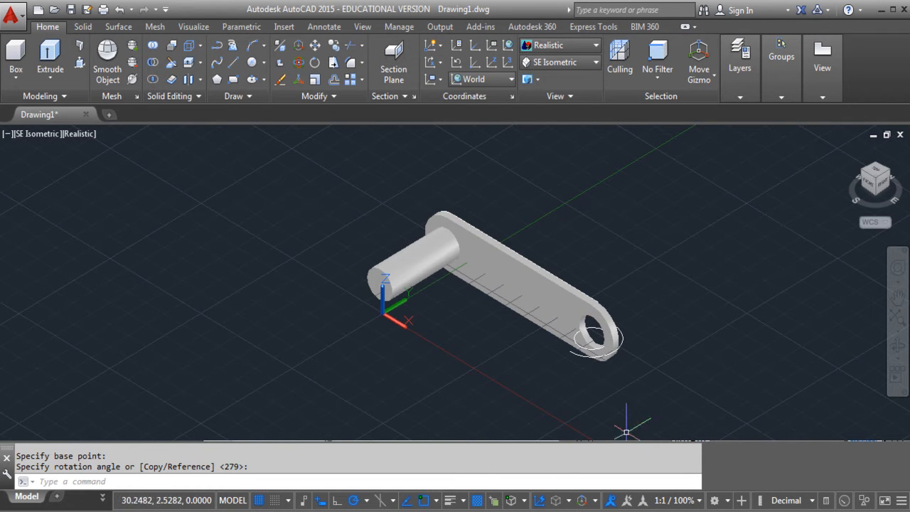
pyautogui.click(541, 312)
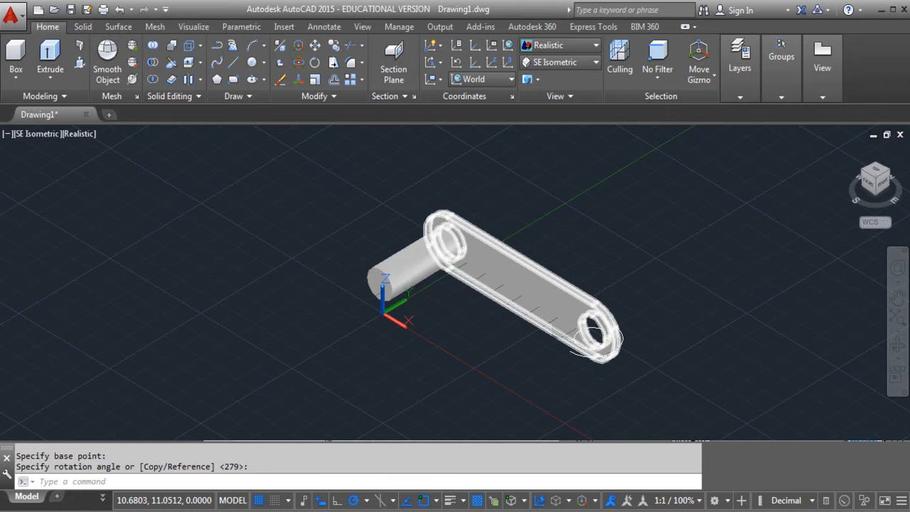
pyautogui.write('m')
pyautogui.press('Return')
pyautogui.click(521, 281)
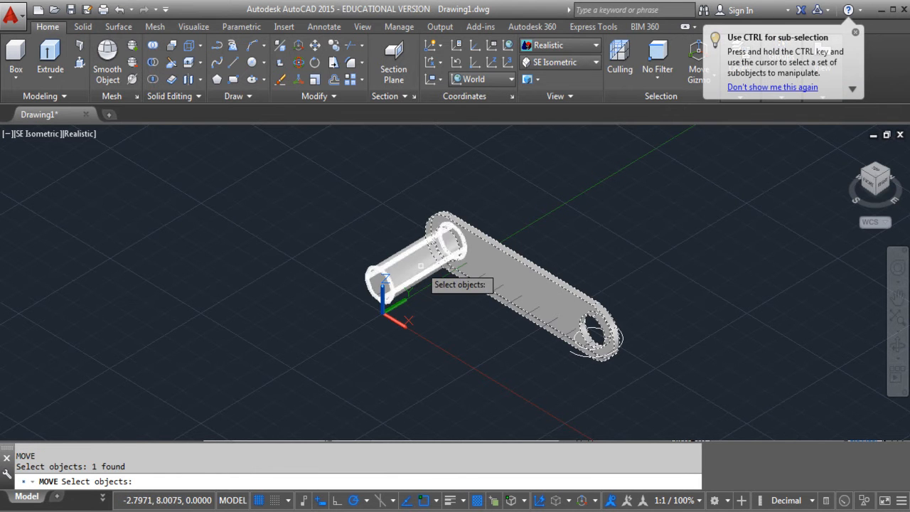
pyautogui.press('Return')
pyautogui.click(504, 277)
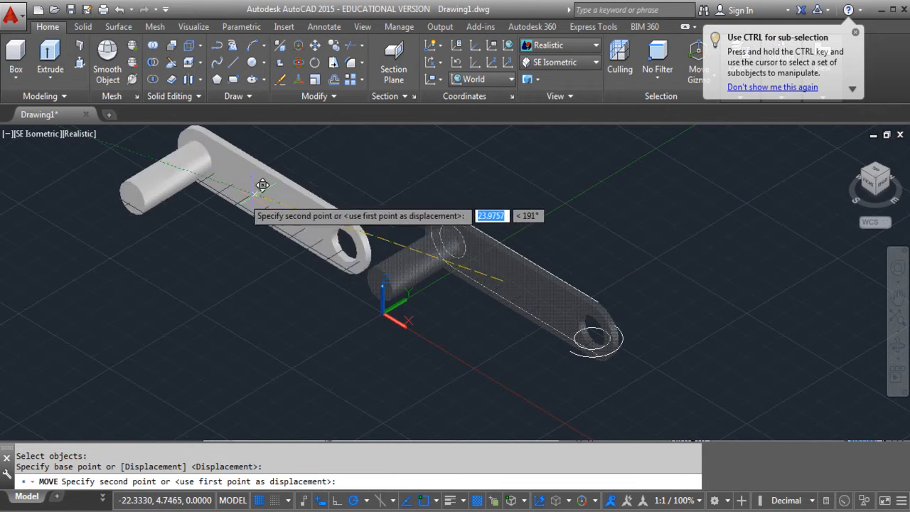
pyautogui.click(211, 150)
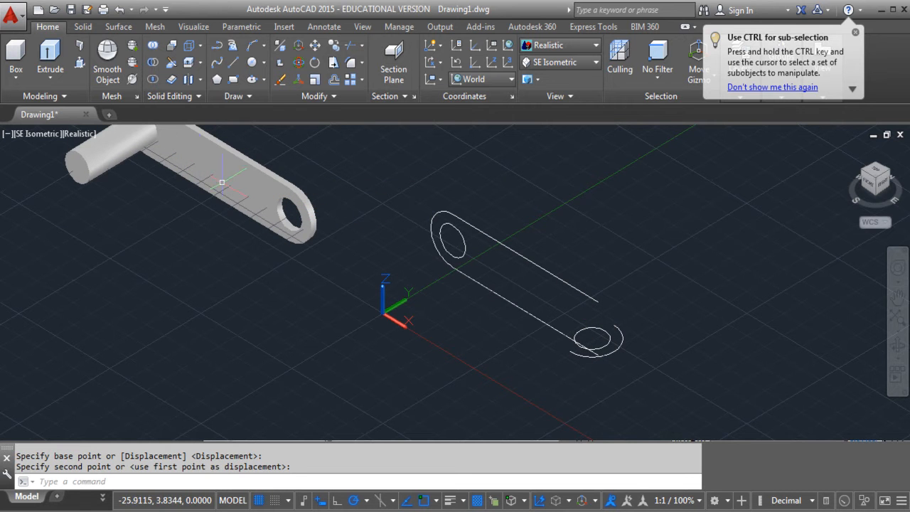
# Delete all the leftover outline lines, arcs and circles beside the solid link.
pyautogui.click(650, 310)
pyautogui.click(563, 371)
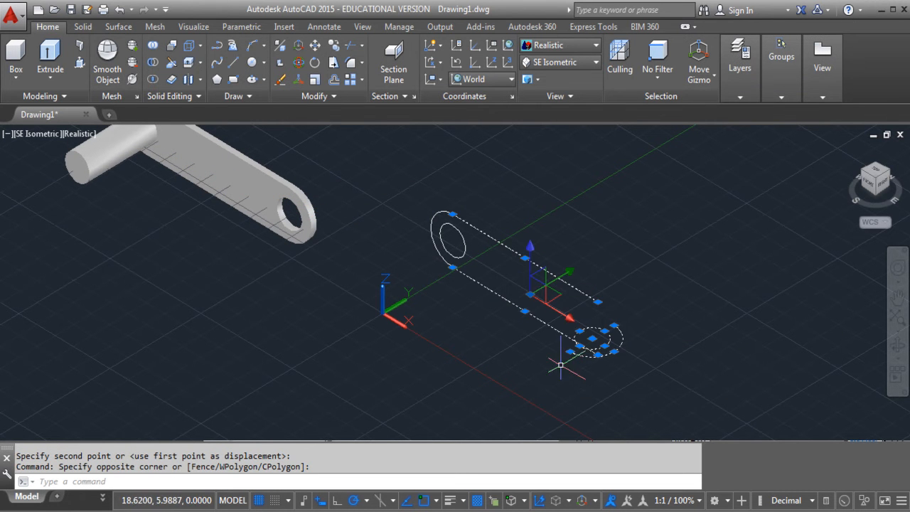
pyautogui.click(487, 195)
pyautogui.click(446, 296)
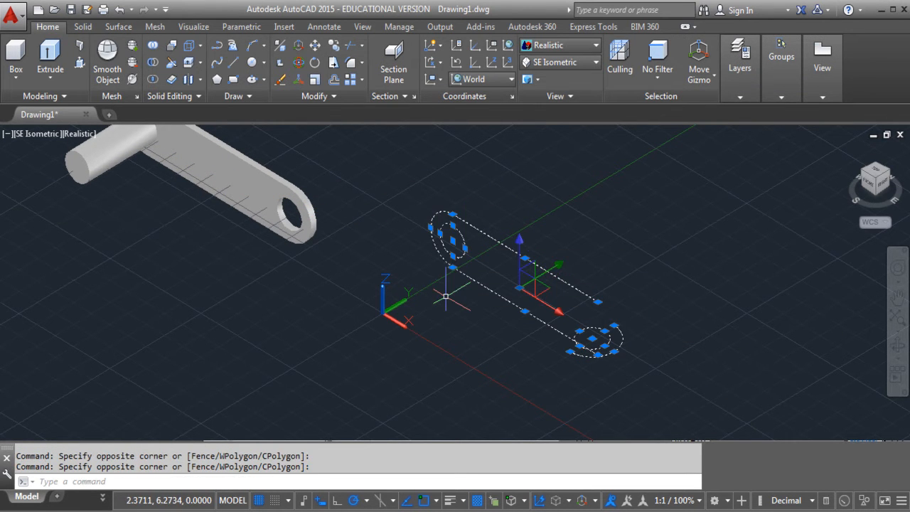
pyautogui.press('Delete')
# Move the plate and pin together a short way farther from the origin, using a base point at the open-hole end.
pyautogui.moveTo(330, 263); pyautogui.dragTo(603, 321, button='middle')
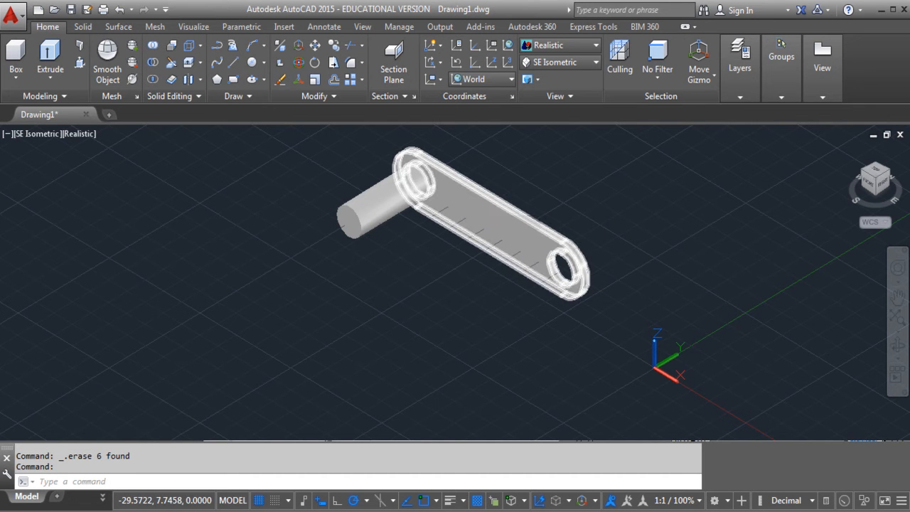
pyautogui.click(554, 184)
pyautogui.click(476, 235)
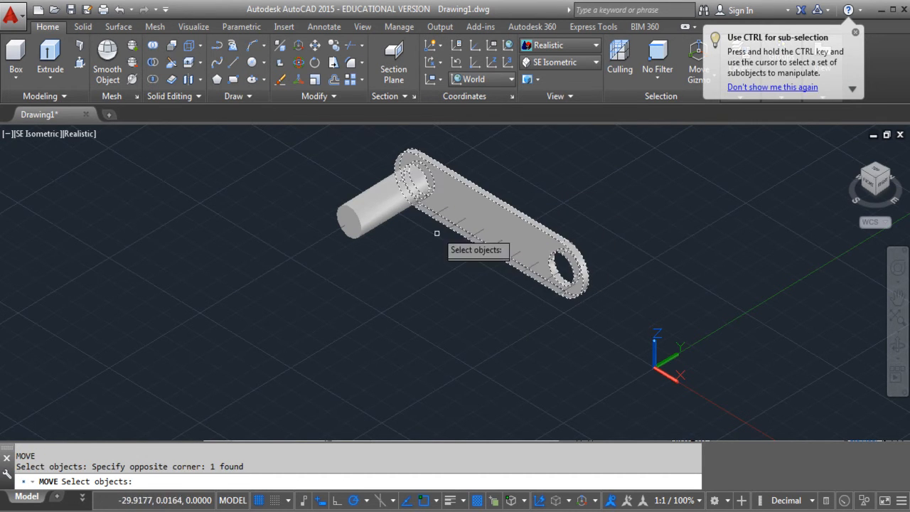
pyautogui.click(369, 154)
pyautogui.click(347, 248)
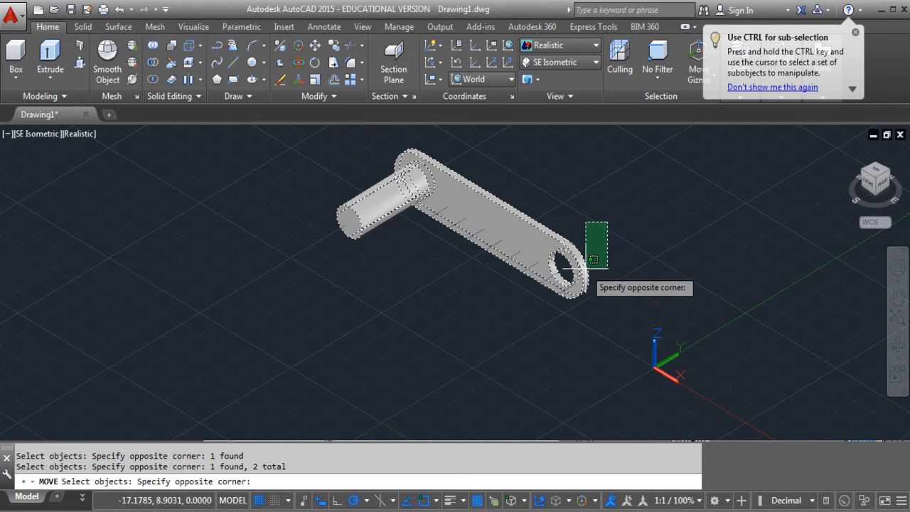
pyautogui.click(551, 305)
pyautogui.press('Return')
pyautogui.click(566, 271)
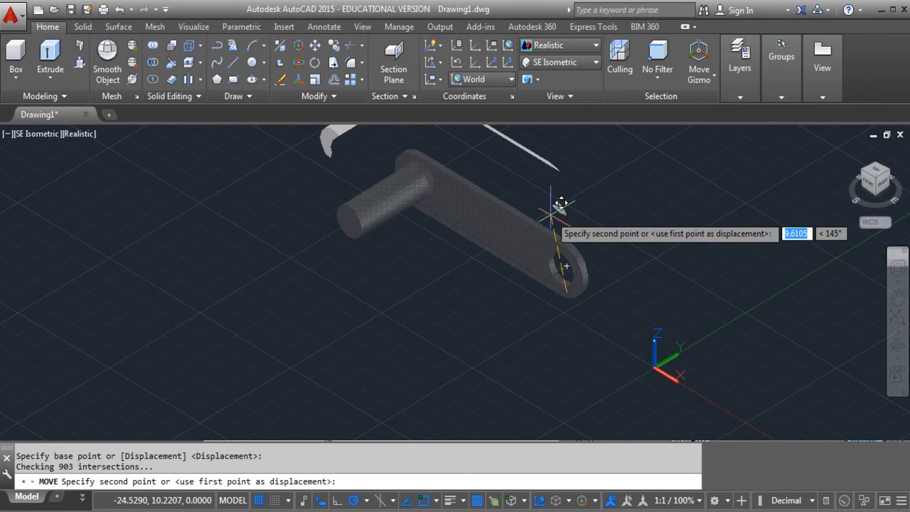
pyautogui.moveTo(562, 204); pyautogui.dragTo(560, 324, button='middle')
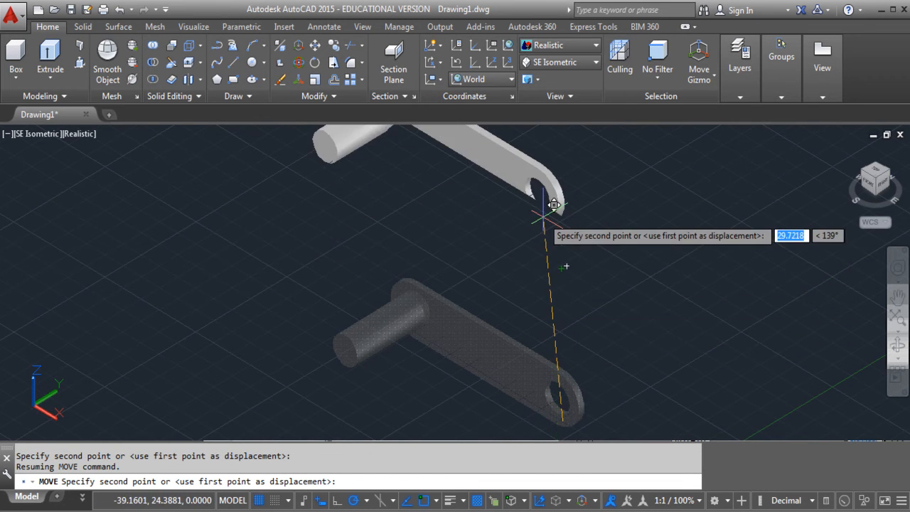
pyautogui.moveTo(580, 276); pyautogui.dragTo(556, 189, button='middle')
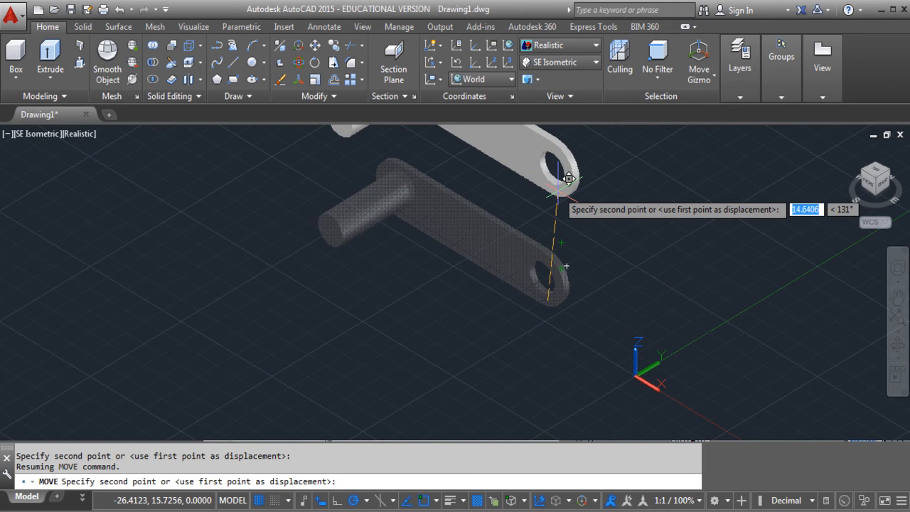
pyautogui.click(559, 217)
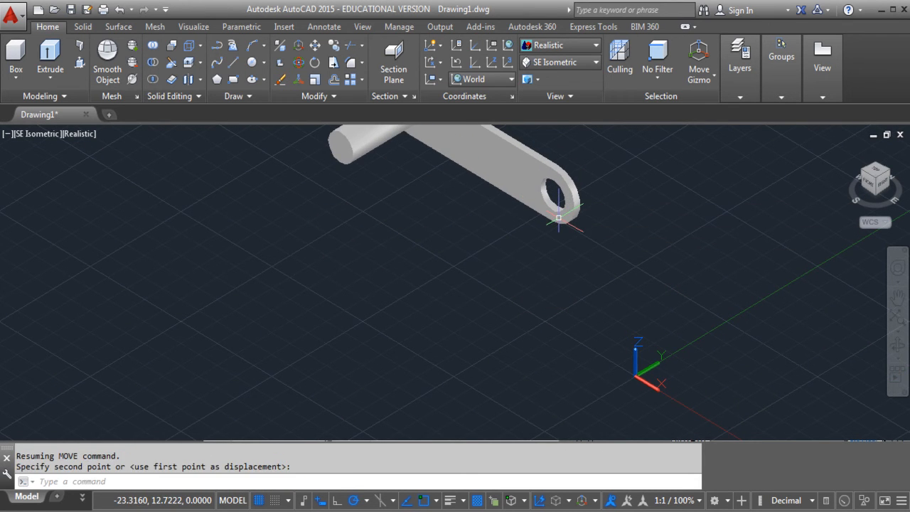
# Frame the whole link in view and switch to the browser PDF to compare it with the Problem 1-13 drawing.
pyautogui.moveTo(639, 222); pyautogui.dragTo(650, 290, button='middle')
pyautogui.moveTo(681, 377); pyautogui.dragTo(642, 325, button='middle')
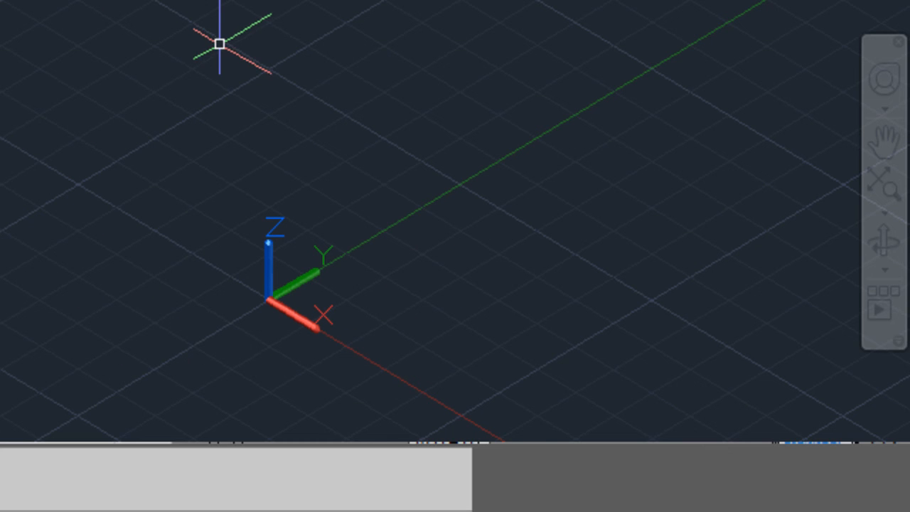
pyautogui.moveTo(227, 87); pyautogui.dragTo(276, 154, button='middle')
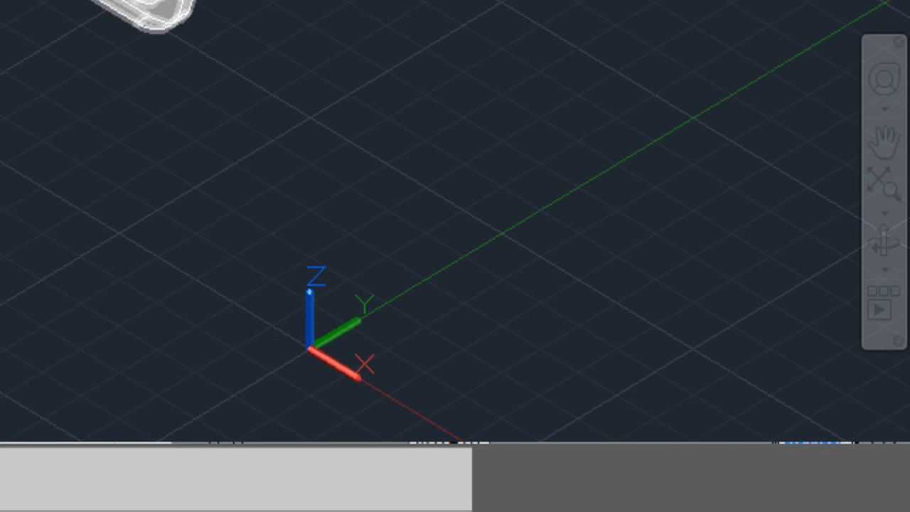
pyautogui.moveTo(660, 262); pyautogui.dragTo(676, 304, button='middle')
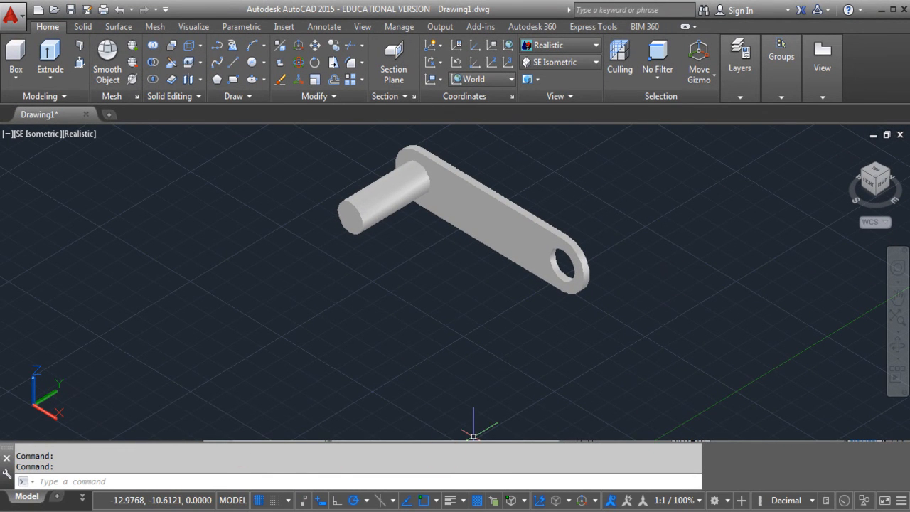
pyautogui.click(135, 468)
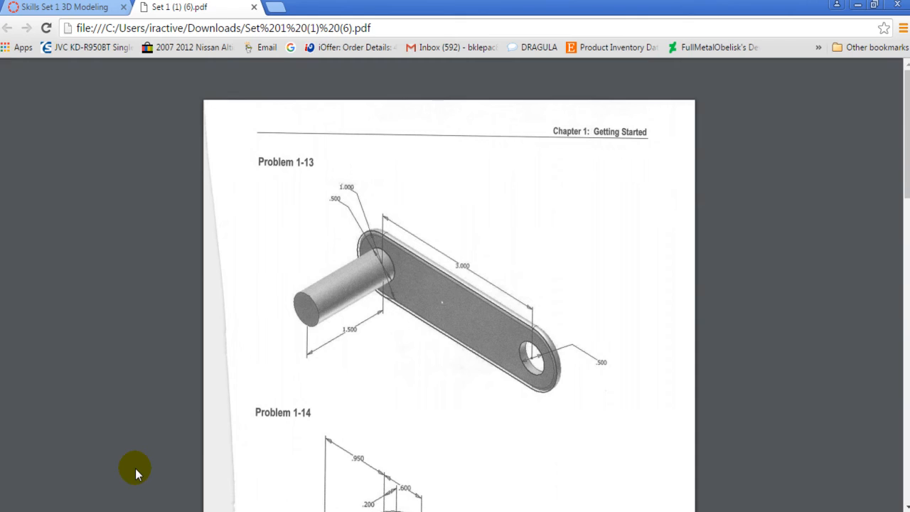